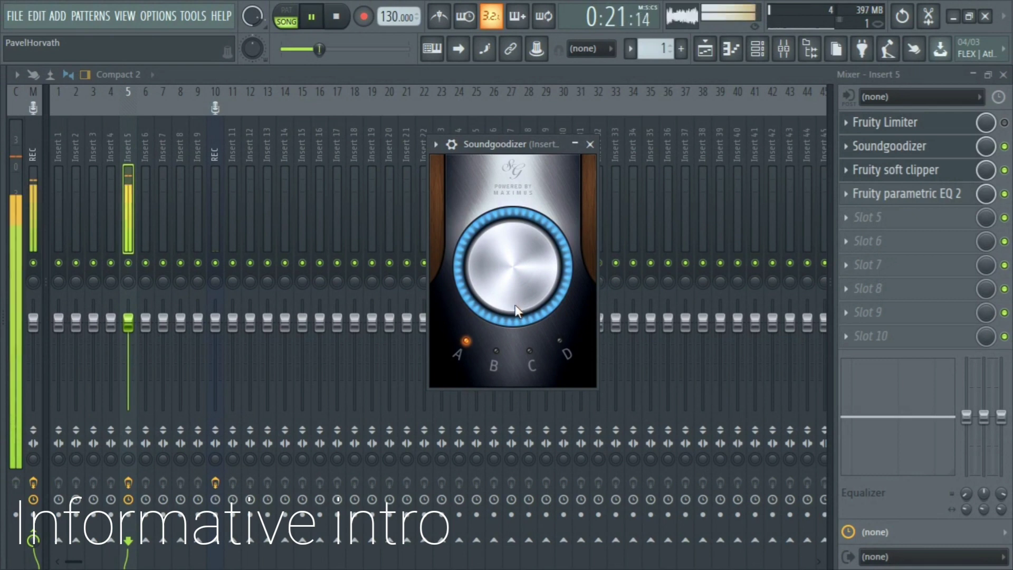
- Reposition the Soundgoodizer window on insert 5 and raise its amount to maximum during playback
drag(518, 148, 547, 129)
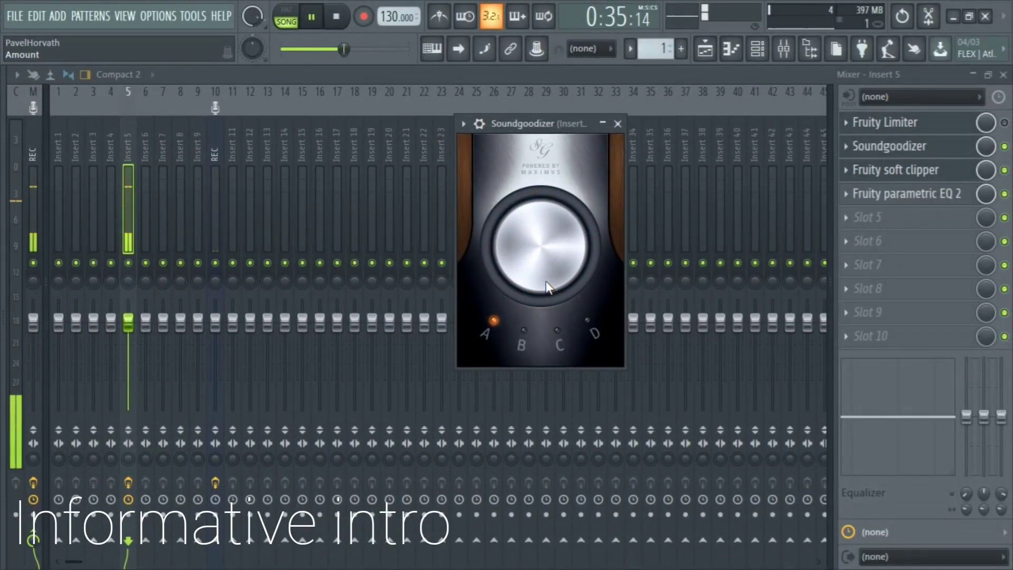
mouse_move(539, 276)
mouse_down()
mouse_move(539, 217)
mouse_move(548, 291)
mouse_up()
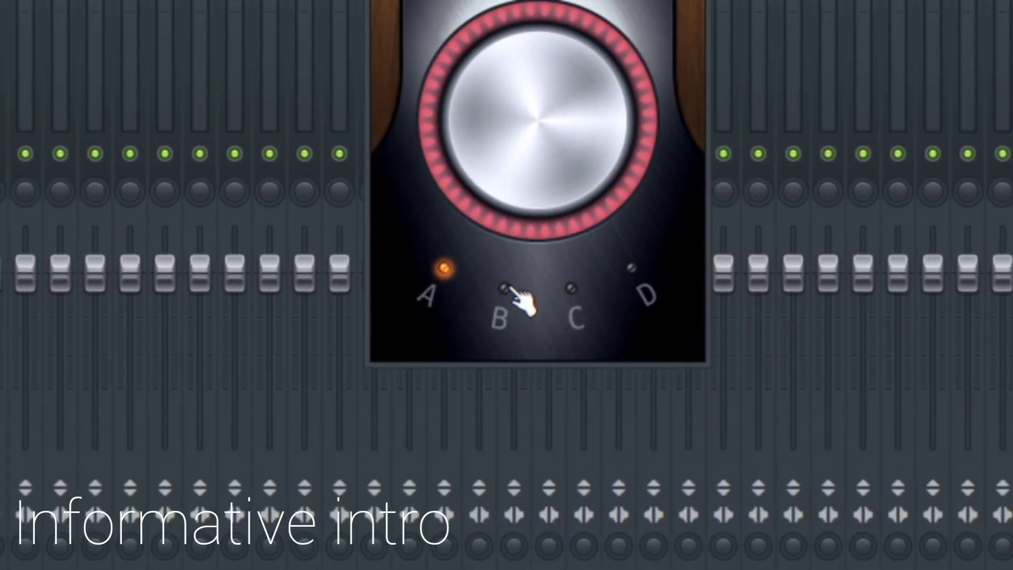
- Audition Soundgoodizer modes A, B, C and D on insert 5 during playback, finish on mode B and stop playback
click(507, 289)
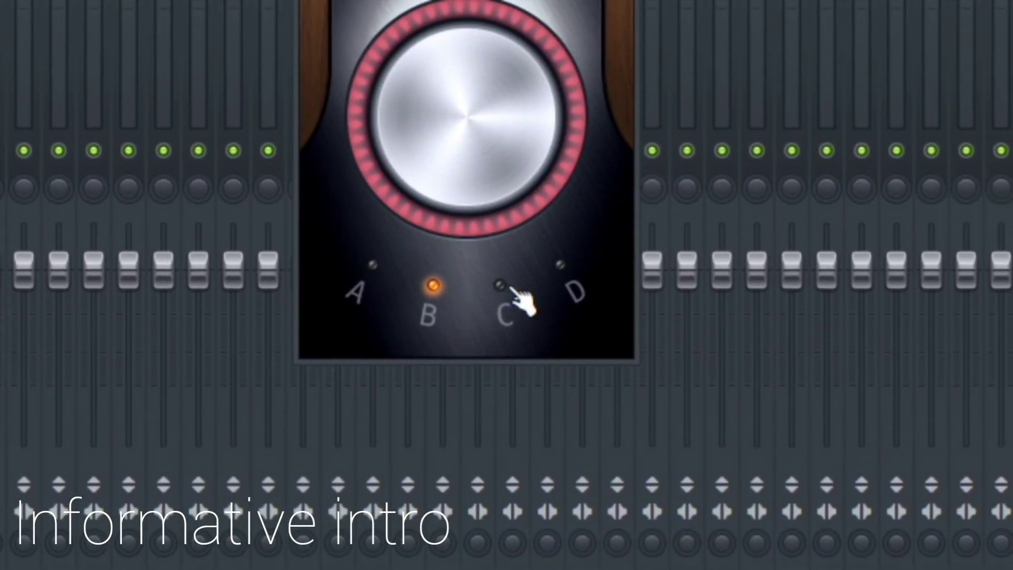
click(575, 290)
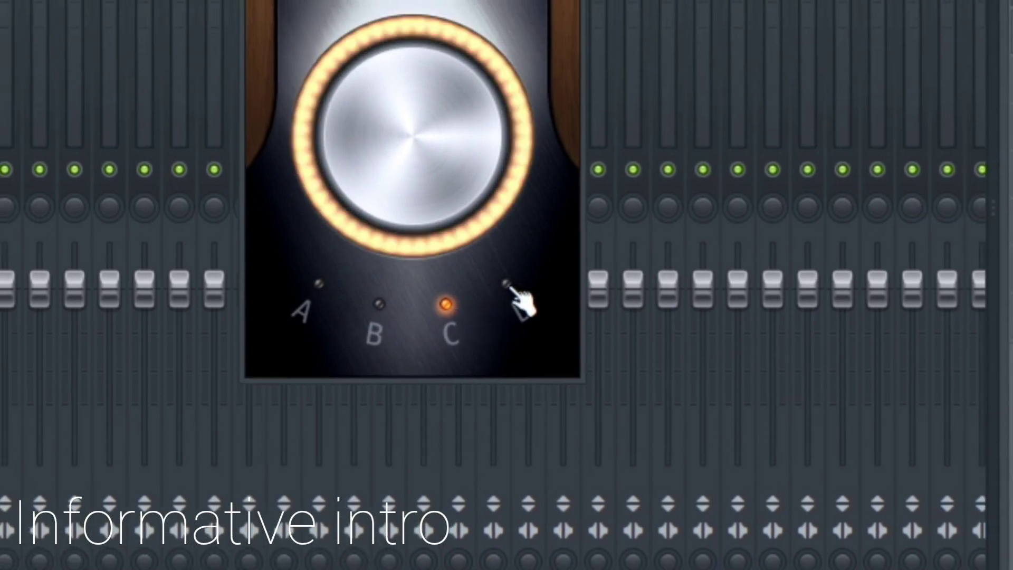
click(507, 285)
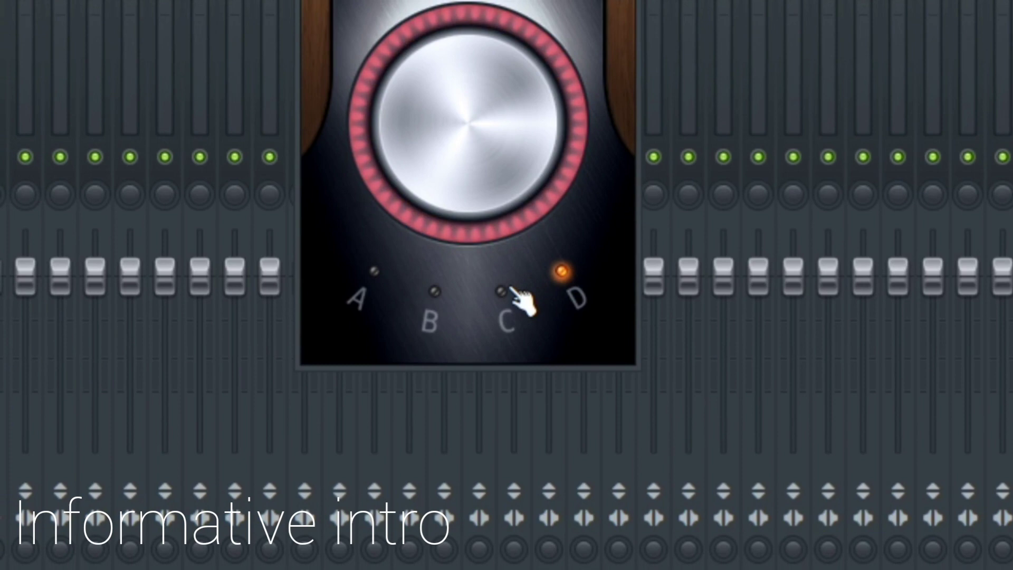
click(510, 290)
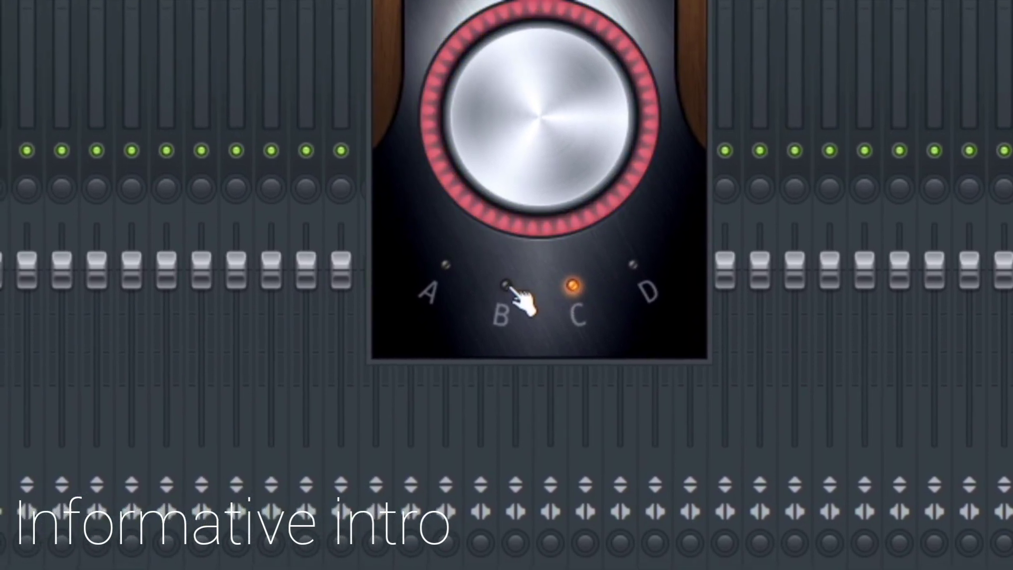
click(507, 286)
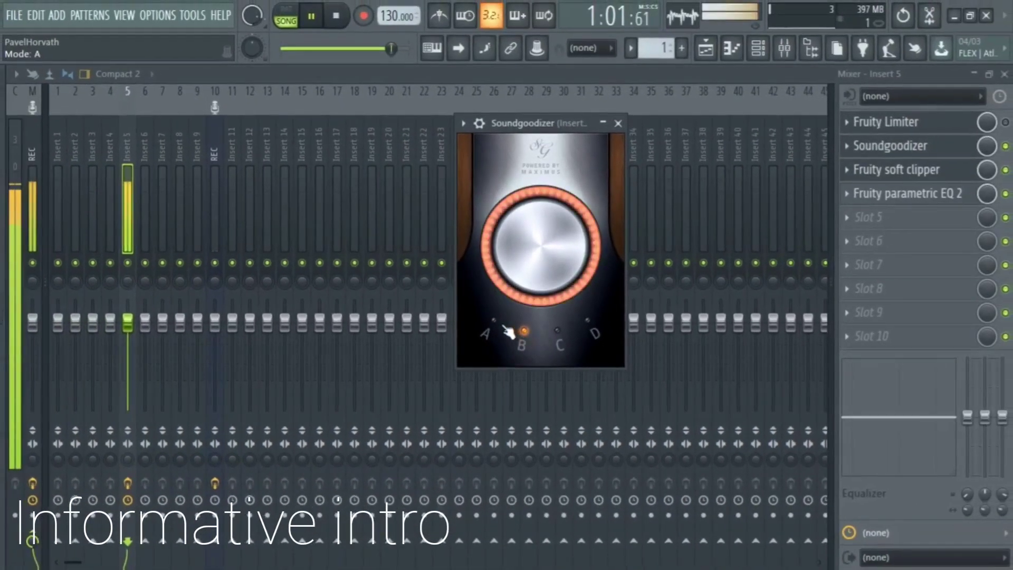
click(447, 264)
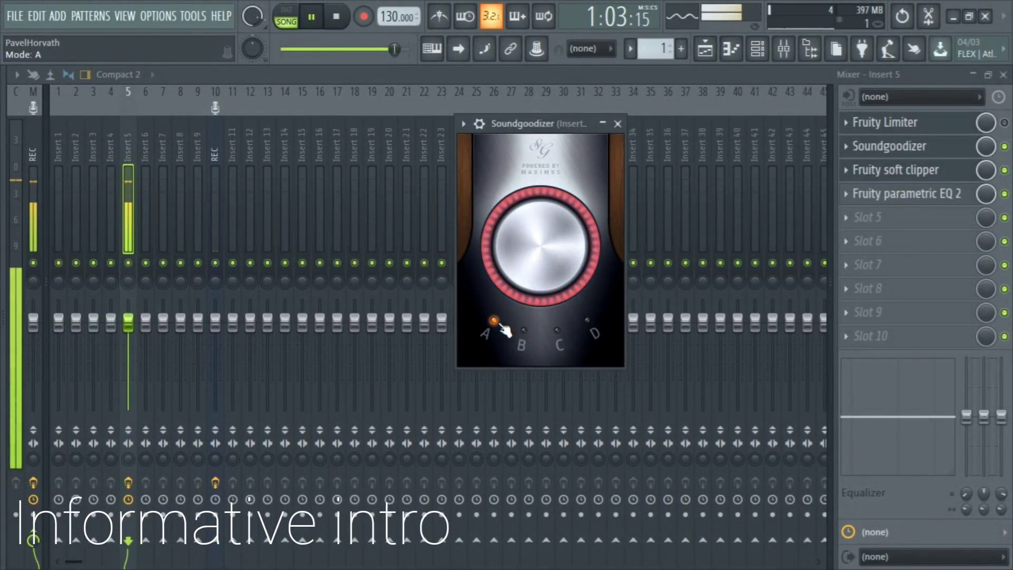
click(526, 337)
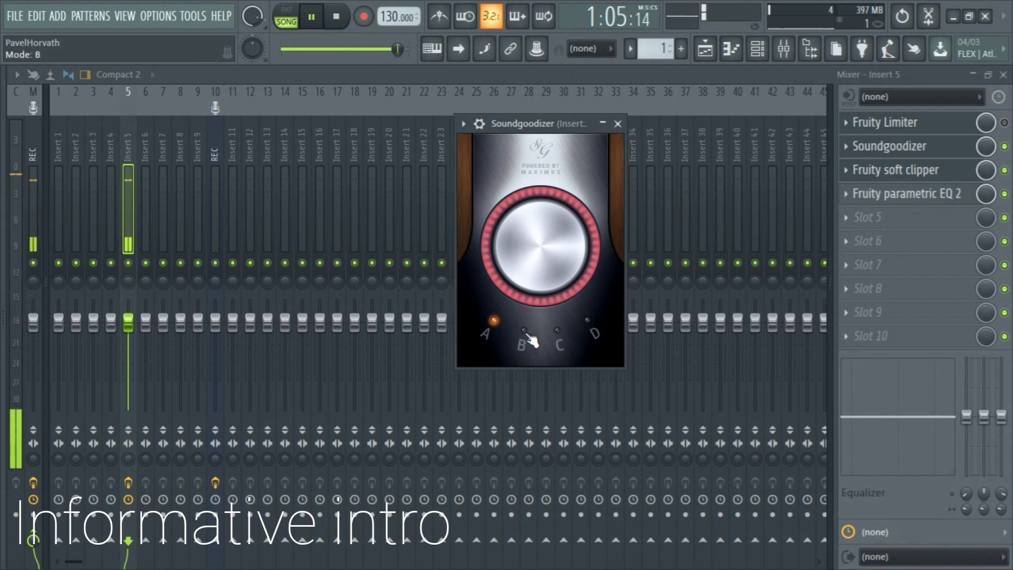
click(524, 337)
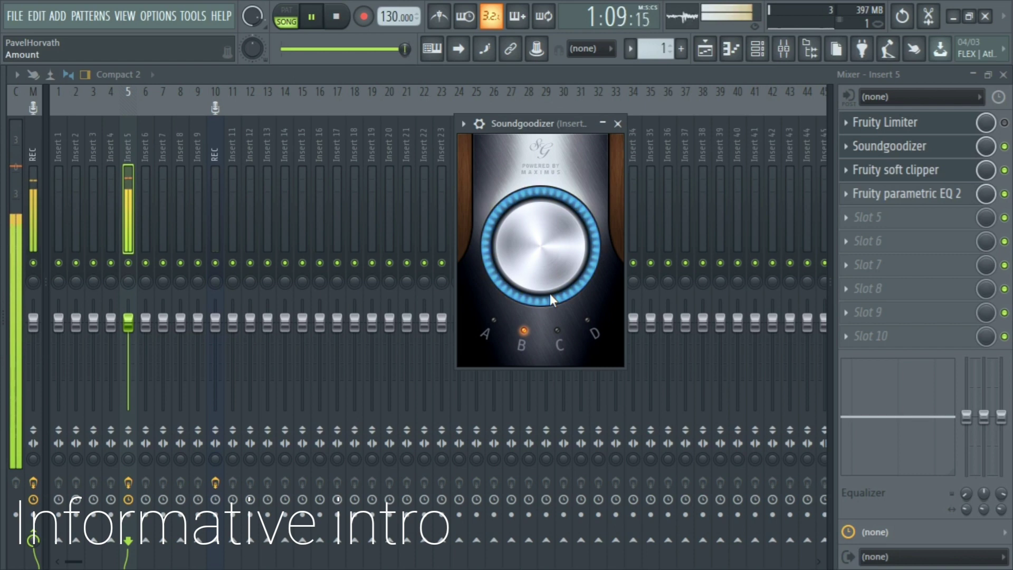
key(space)
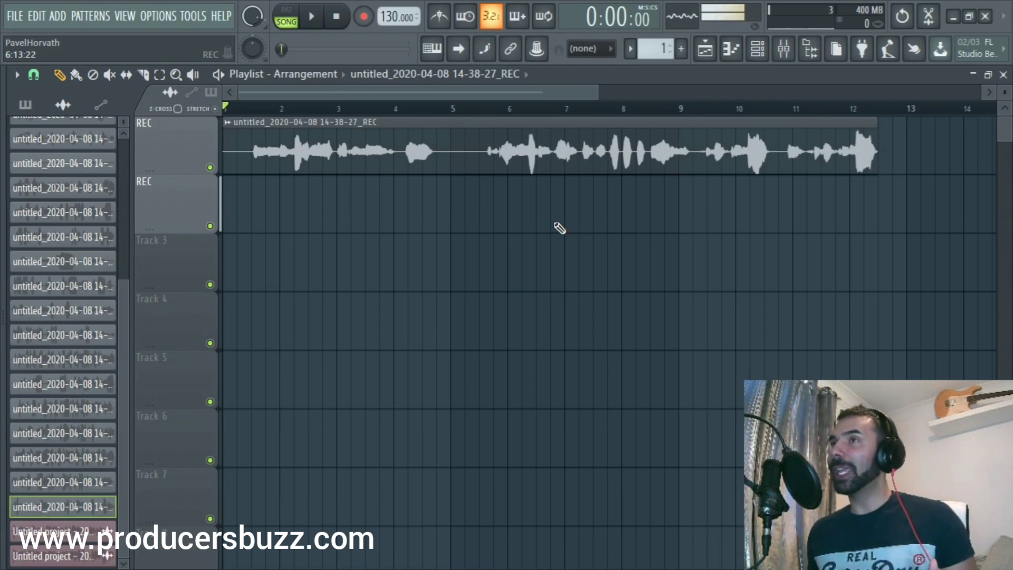
- Fit the vocal recording in the playlist view and play the unprocessed take from its start
drag(599, 92, 550, 92)
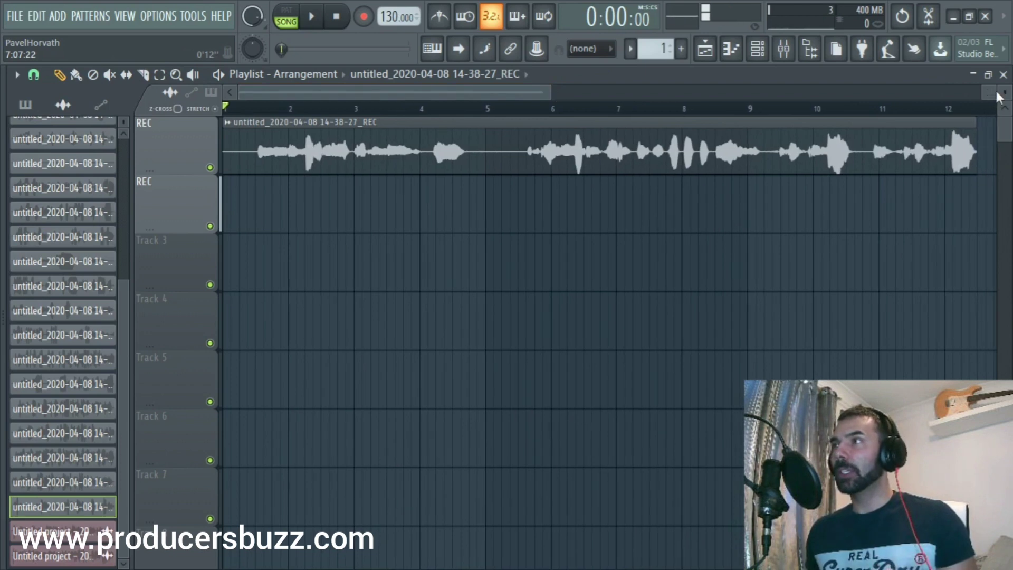
drag(1001, 101, 1002, 92)
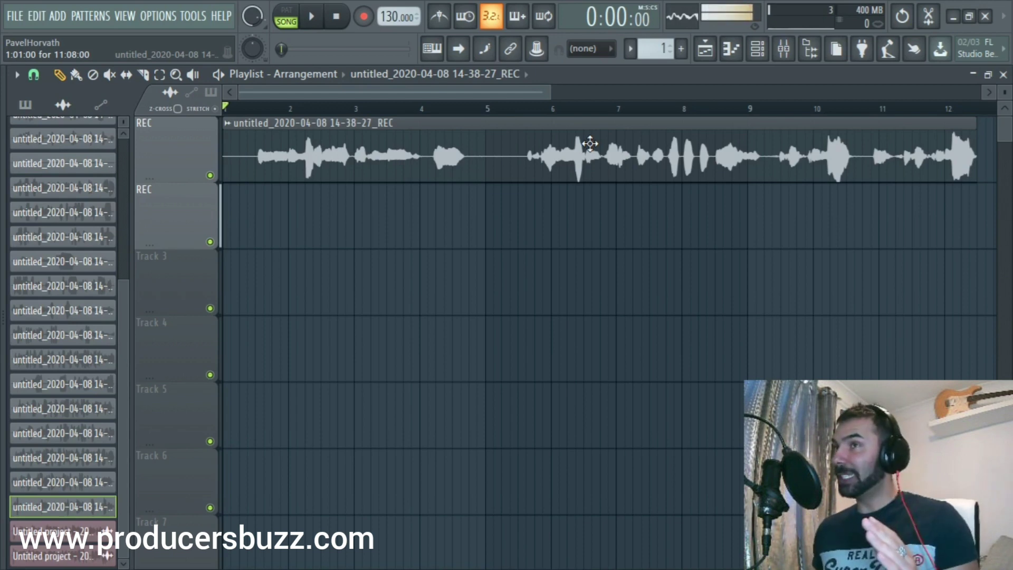
scroll(555, 92, up, 1)
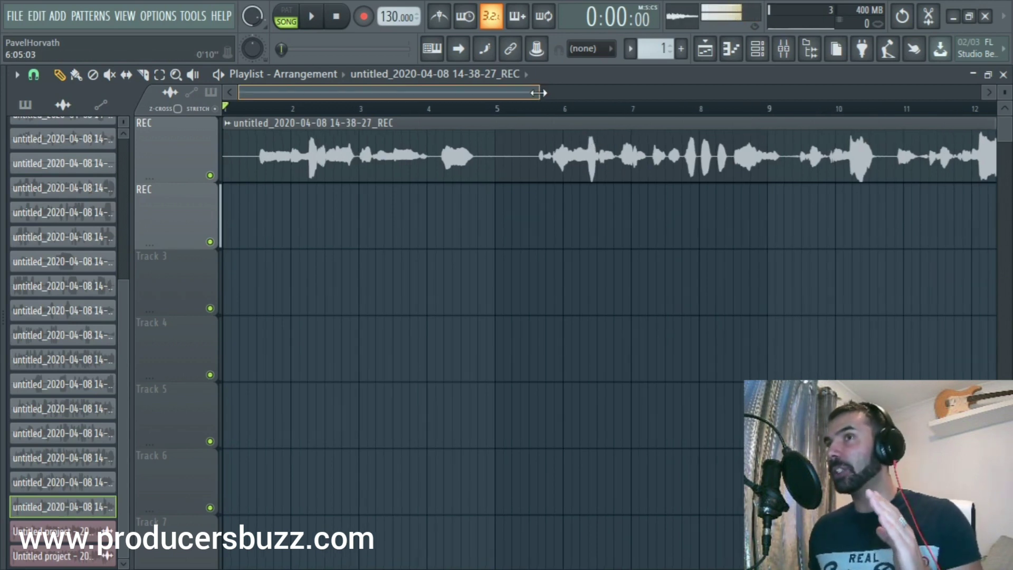
click(314, 17)
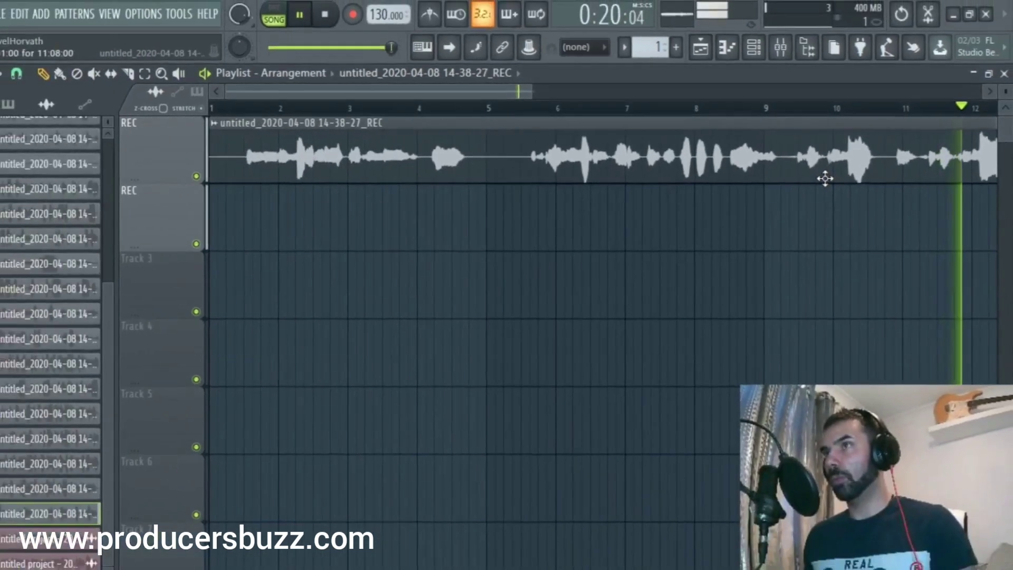
key(space)
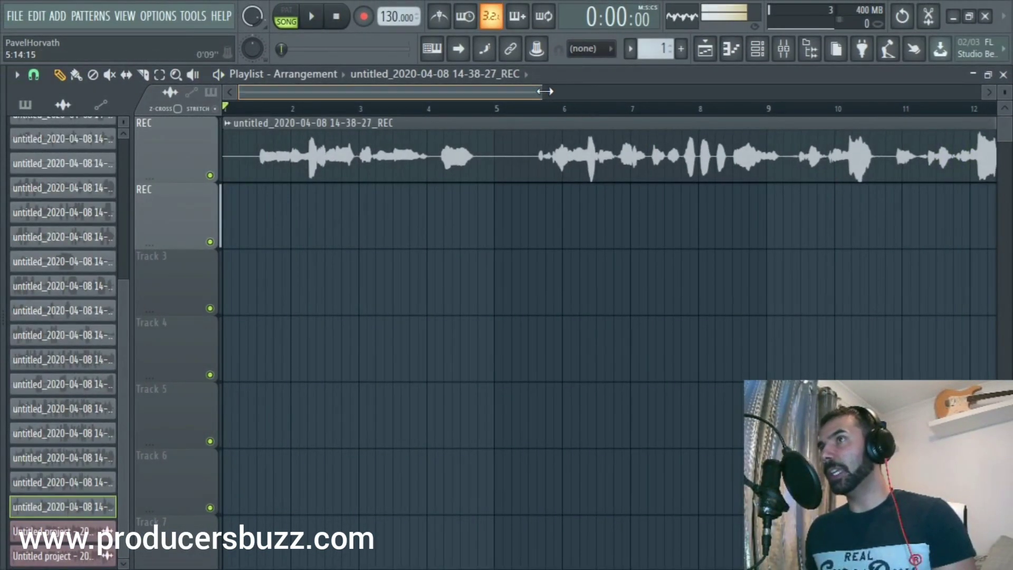
drag(540, 91, 588, 91)
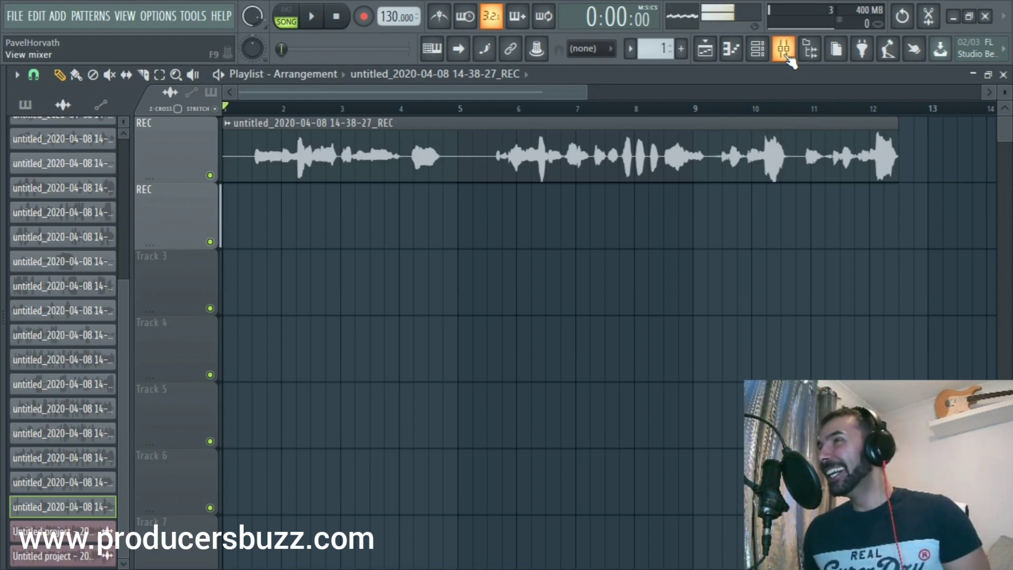
- Open the vocal clip's channel settings and route the clip to mixer track 20
click(786, 51)
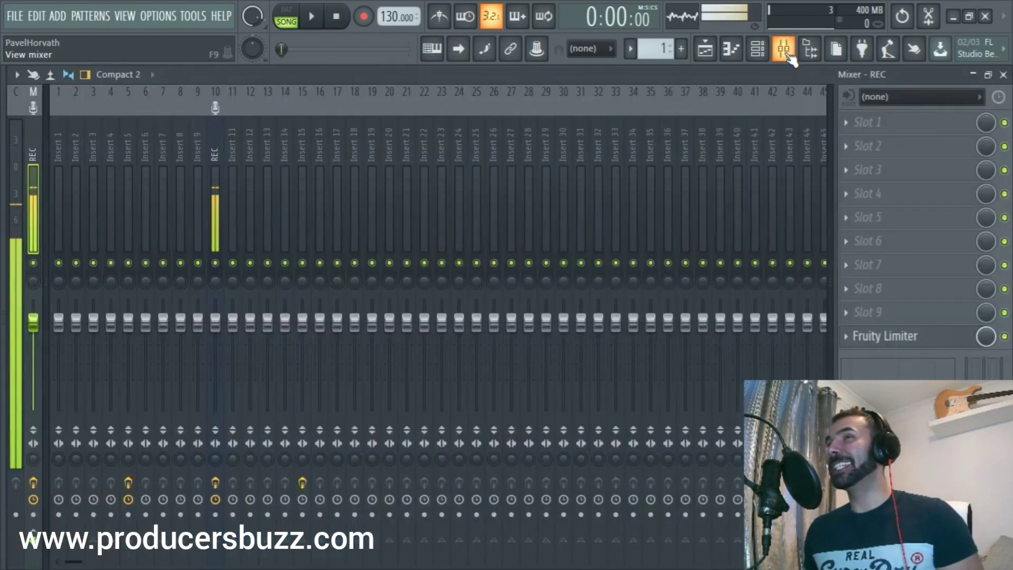
click(1004, 74)
double_click(580, 156)
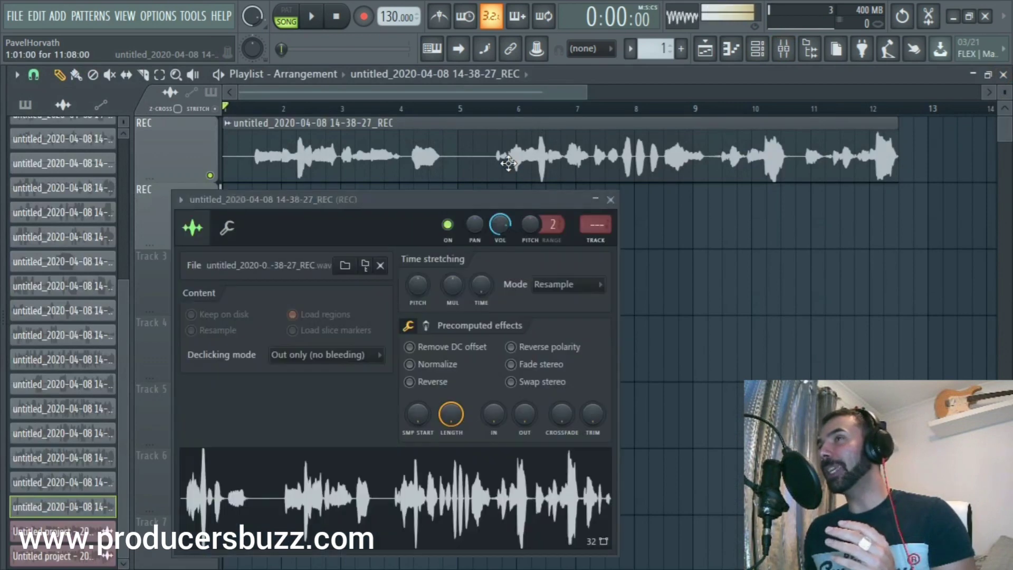
drag(598, 225, 598, 208)
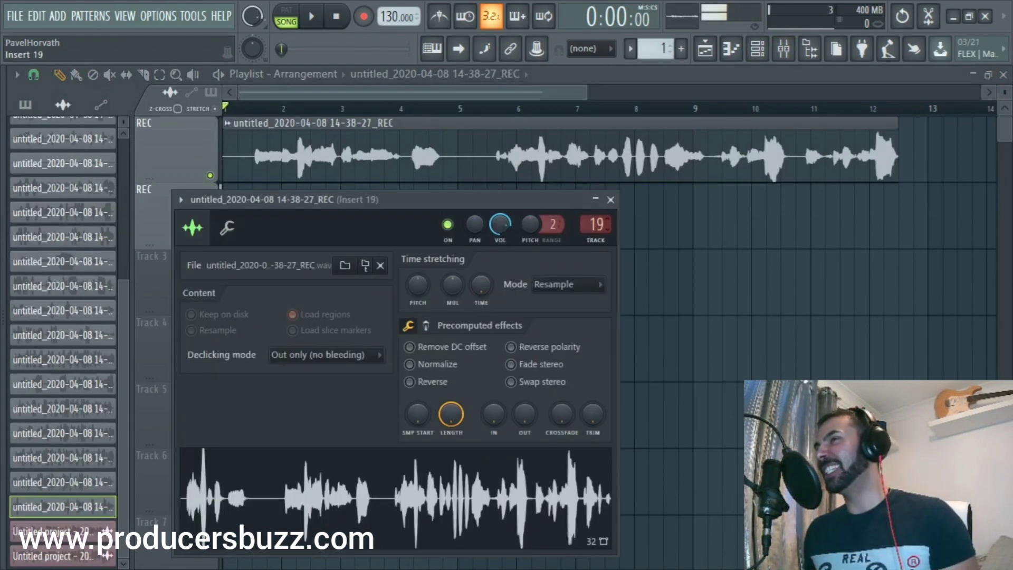
click(597, 224)
- Load Soundgoodizer into slot 1 of insert 20 and return to the playlist with the plugin window moved over it
click(883, 120)
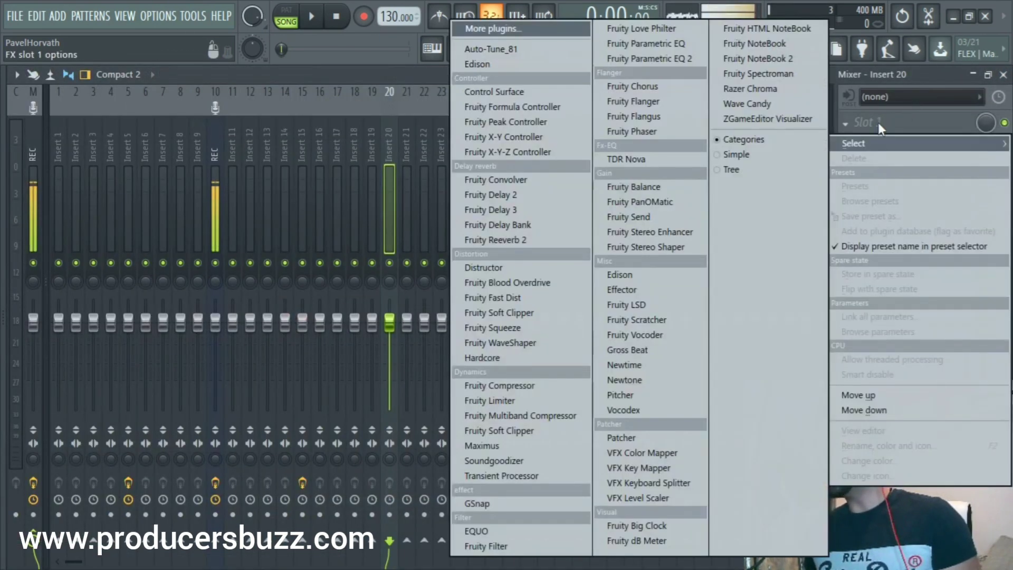
click(533, 460)
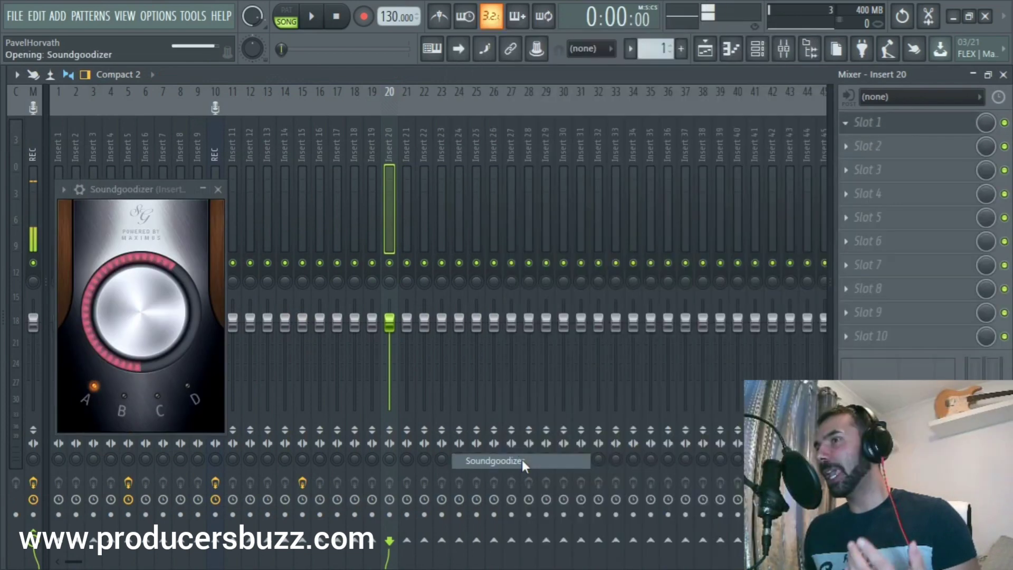
key(F9)
drag(164, 189, 391, 189)
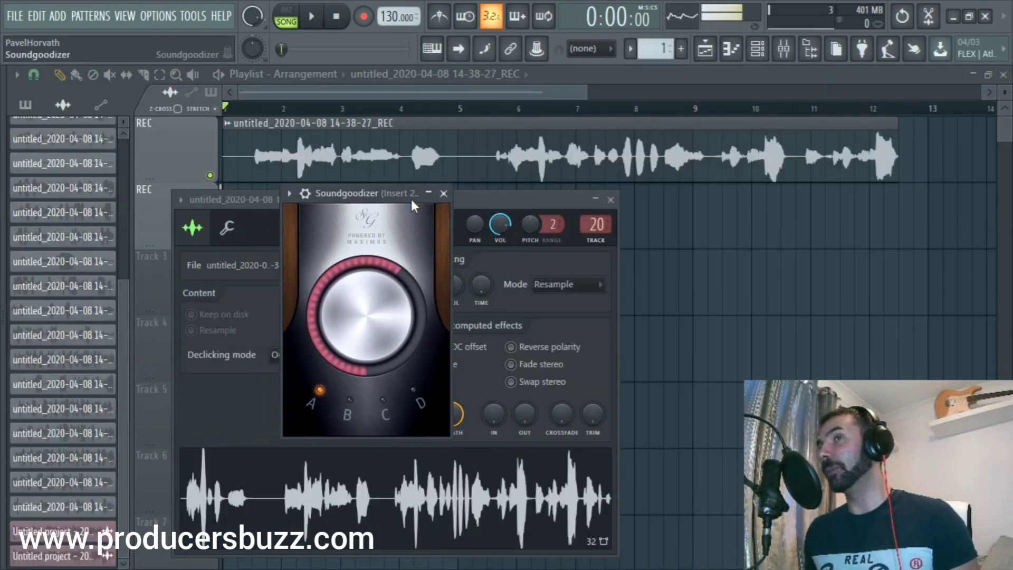
- Play the vocal through Soundgoodizer and bring up insert 20 in the mixer
key(space)
click(787, 52)
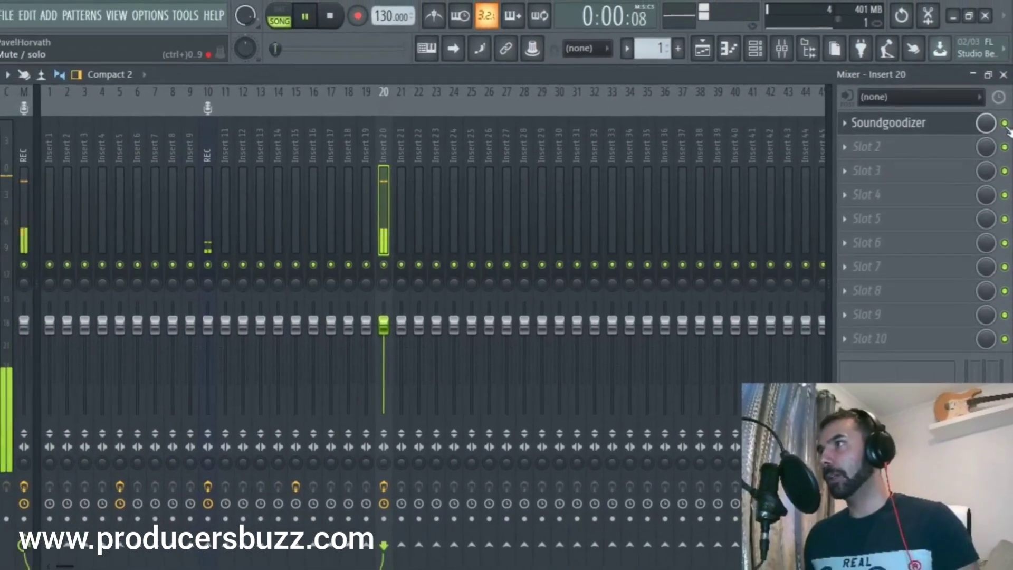
click(644, 277)
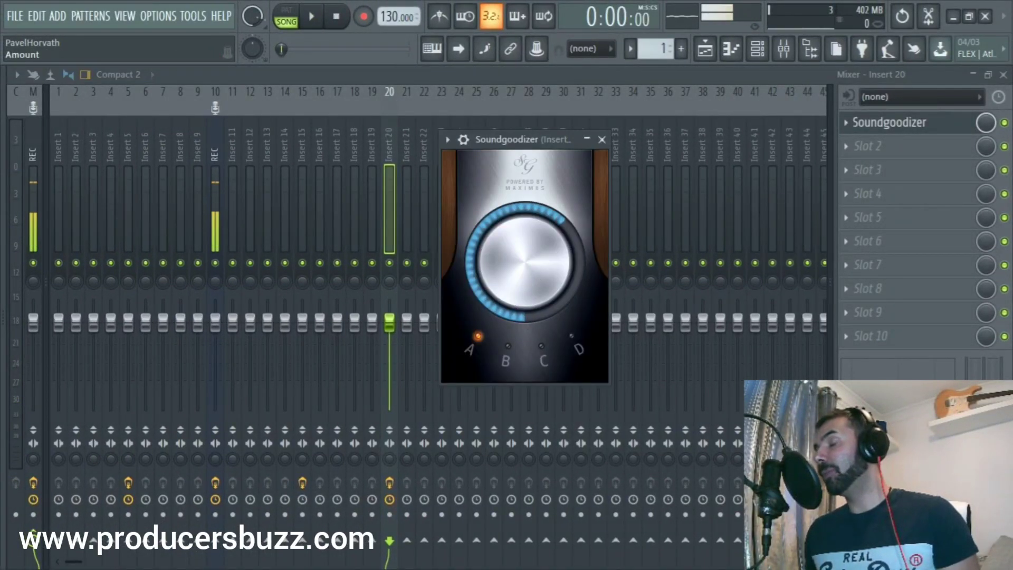
- Play the vocal and audition Soundgoodizer modes A, B, C and D on insert 20 with the amount raised
click(509, 350)
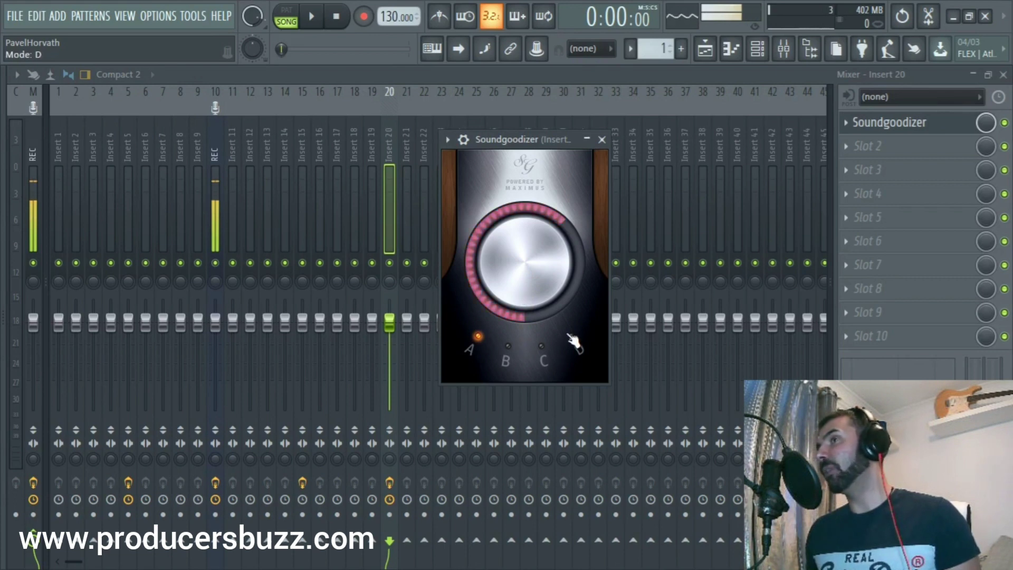
click(538, 342)
key(space)
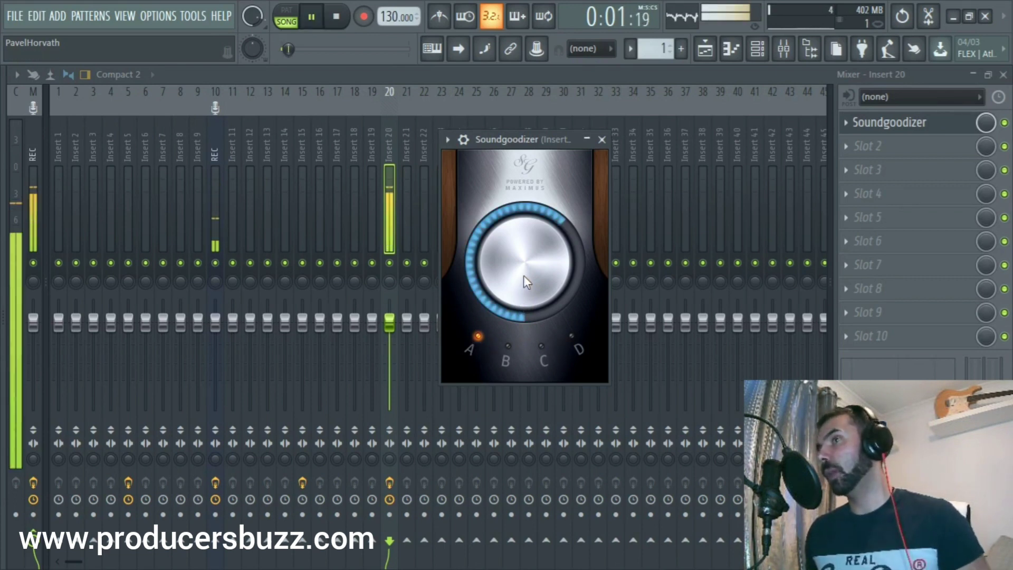
click(509, 348)
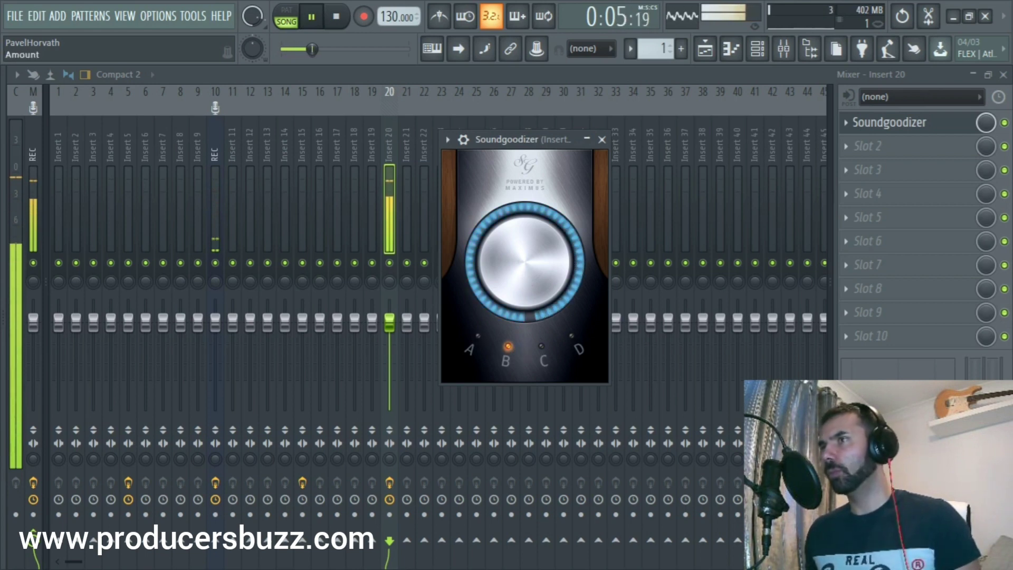
click(541, 347)
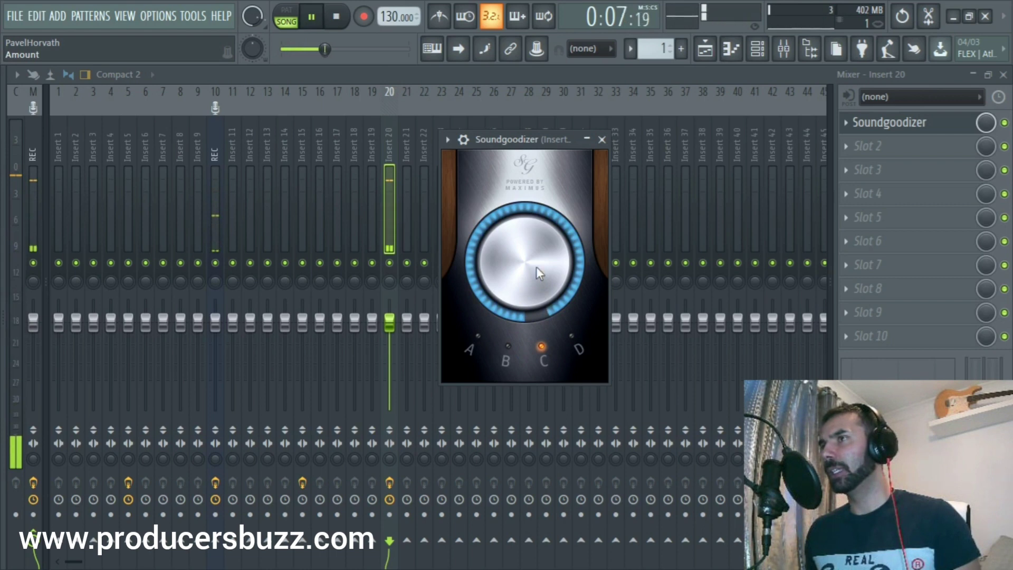
click(508, 347)
click(478, 336)
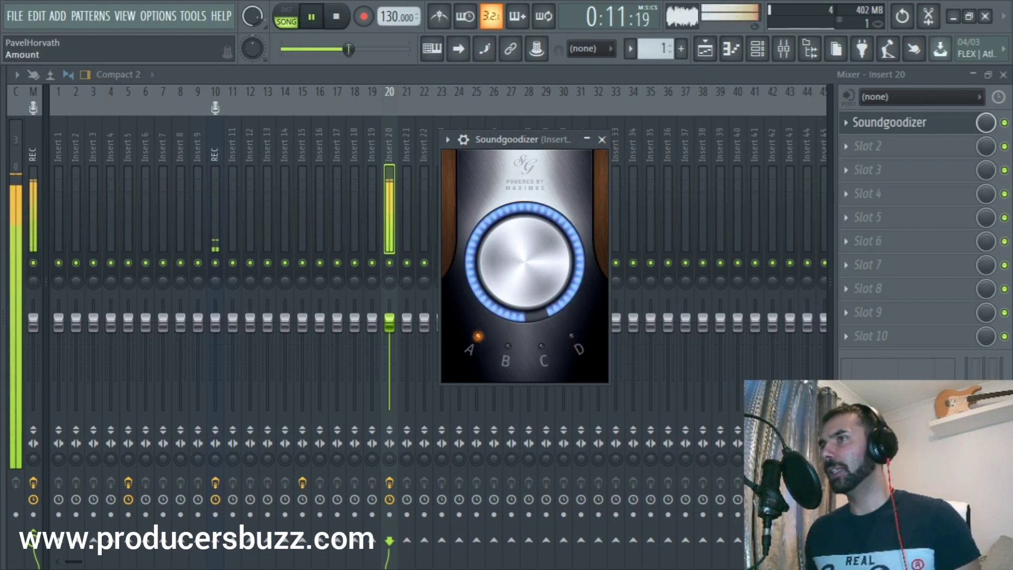
click(572, 336)
key(space)
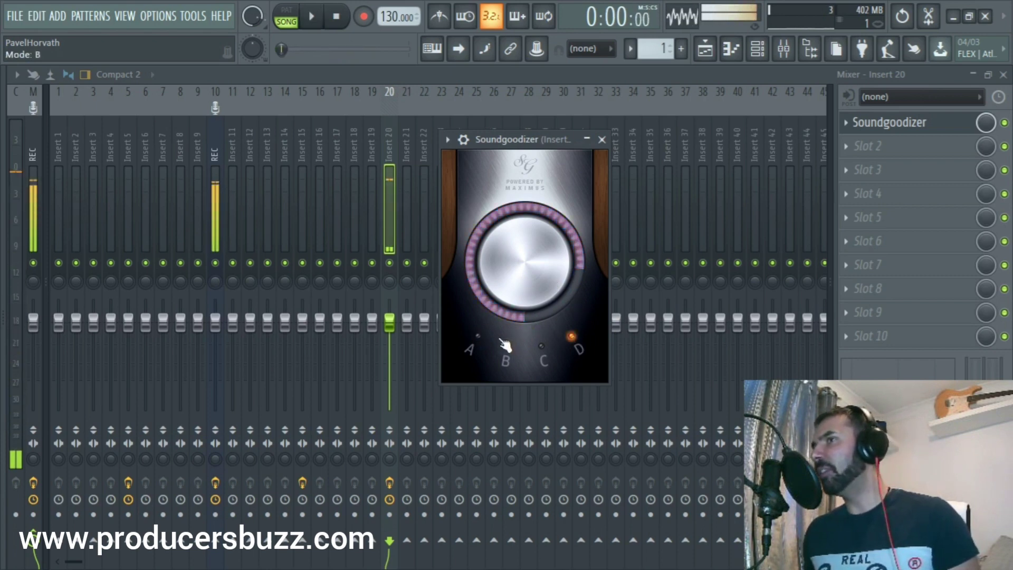
- Audition the vocal with Soundgoodizer in modes A and B, stop playback and select mode C
click(484, 343)
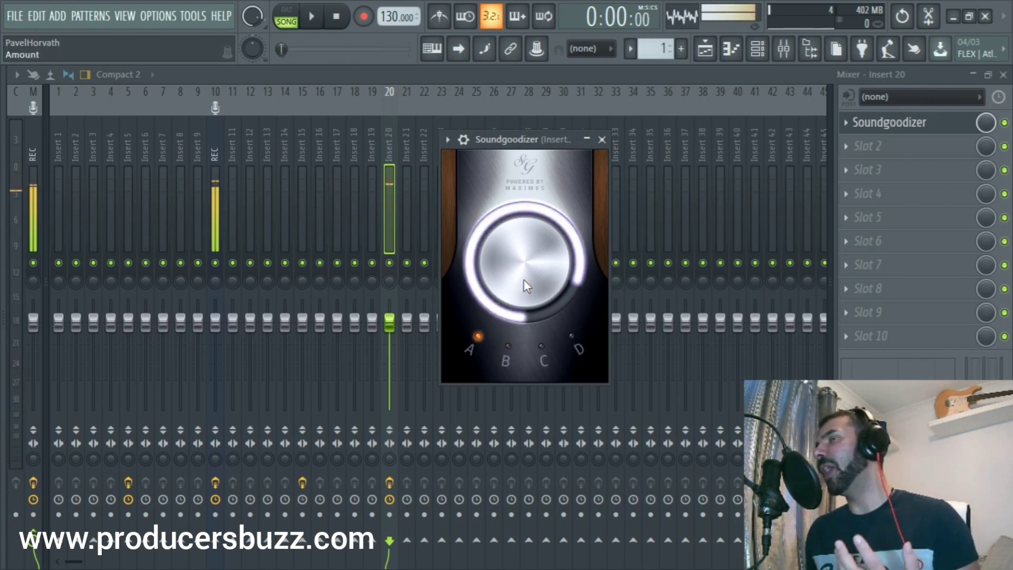
click(511, 351)
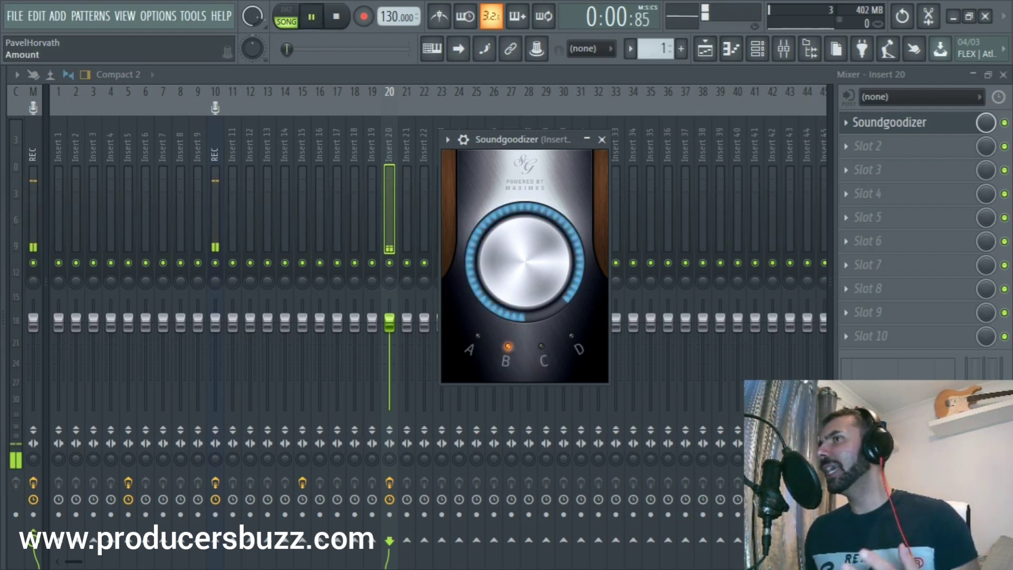
key(space)
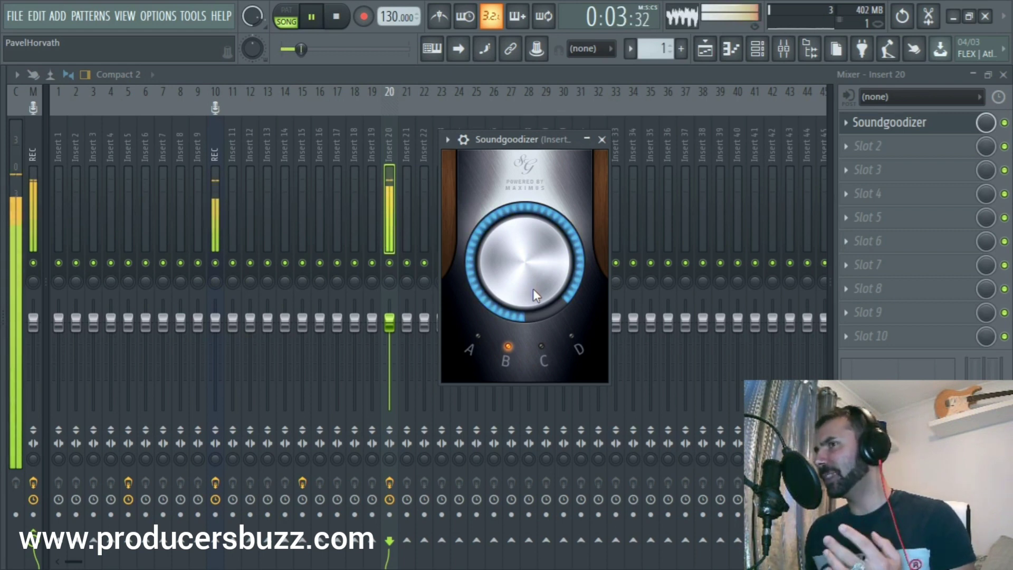
key(space)
click(544, 349)
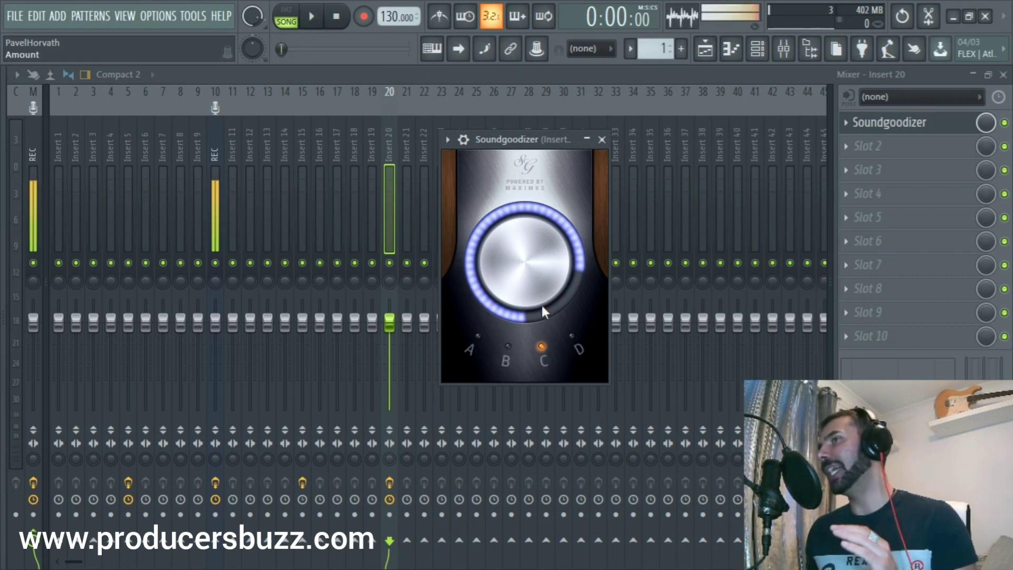
- Audition the vocal with Soundgoodizer in mode D and in mode A, and stop playback with mode A selected
click(572, 337)
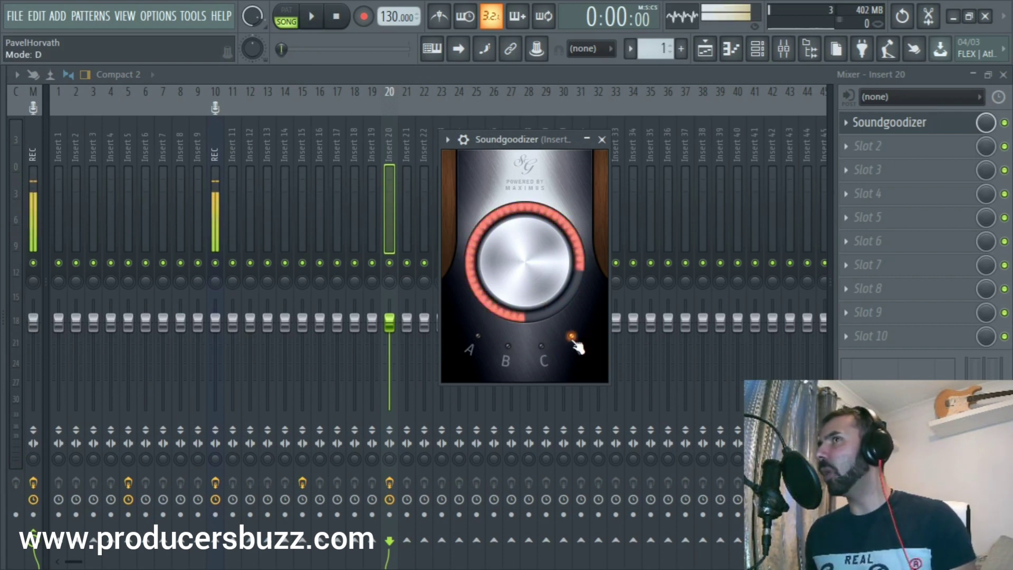
key(space)
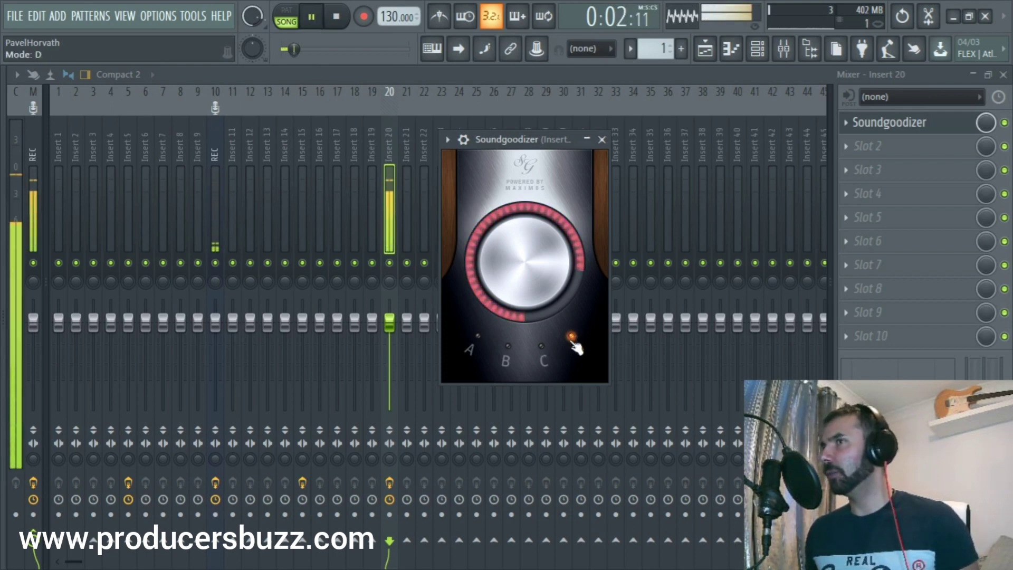
key(space)
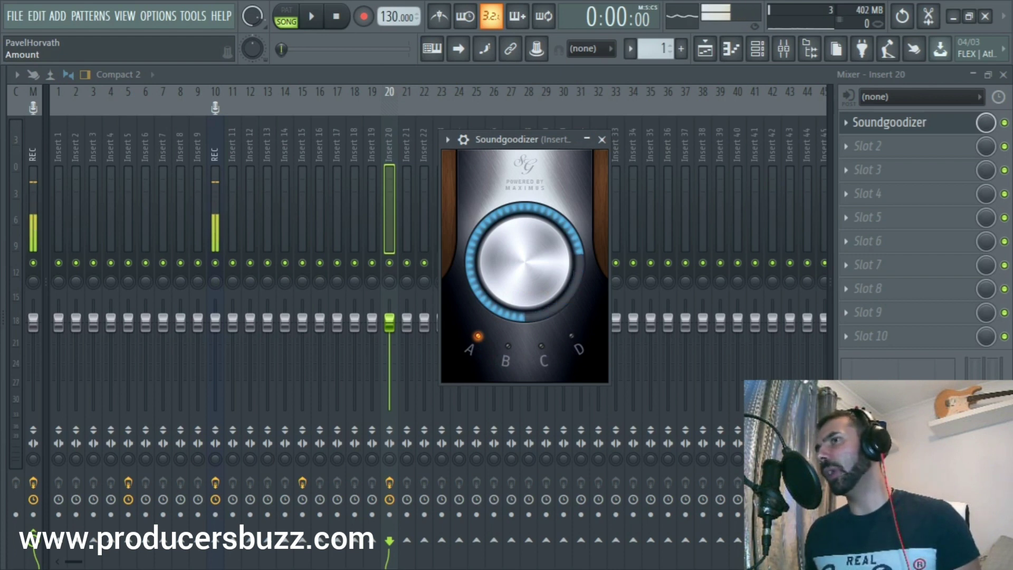
key(space)
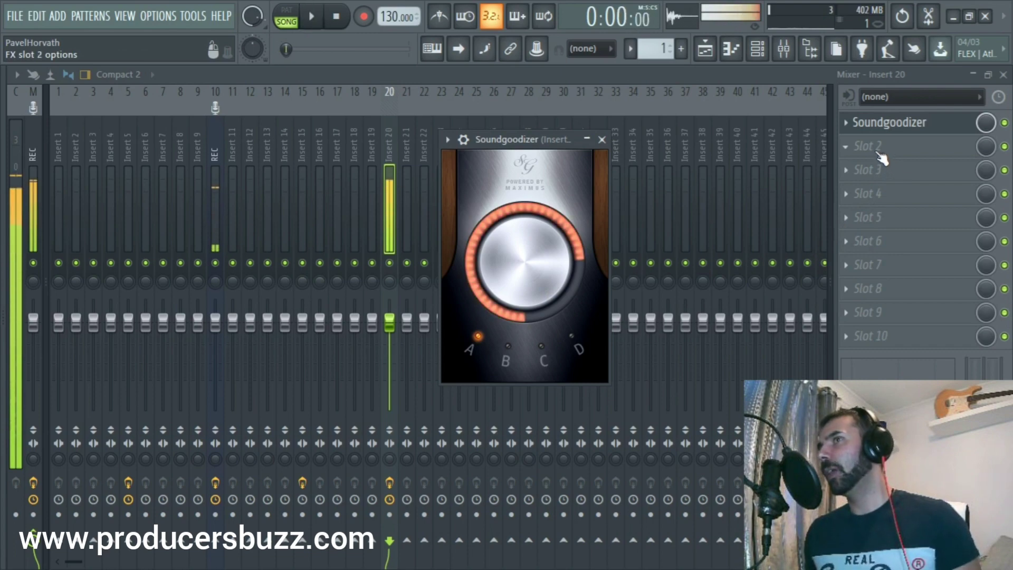
key(space)
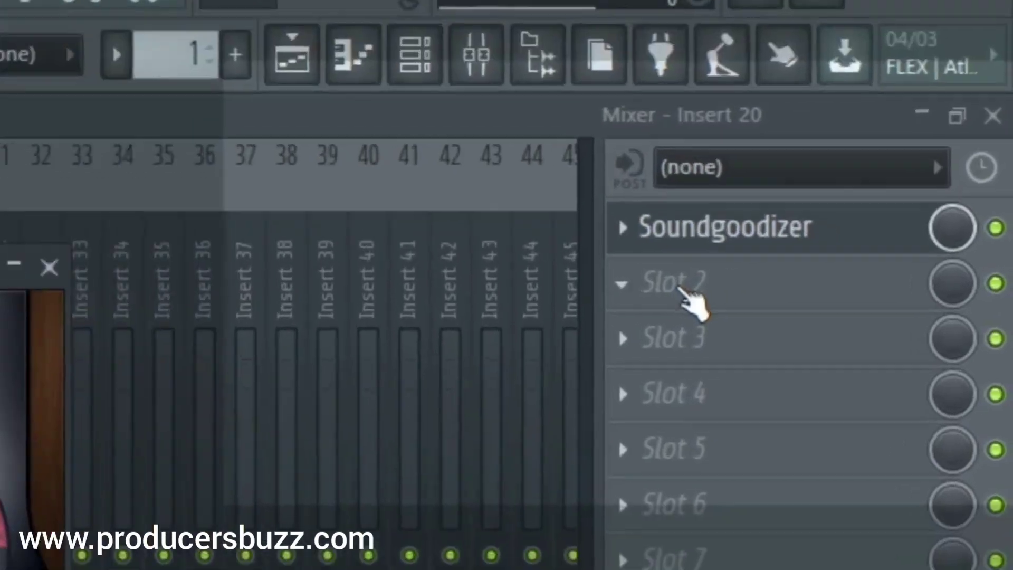
- Load Fruity Reeverb 2 into slot 2 of insert 20 and move its window toward the middle of the mixer
click(869, 151)
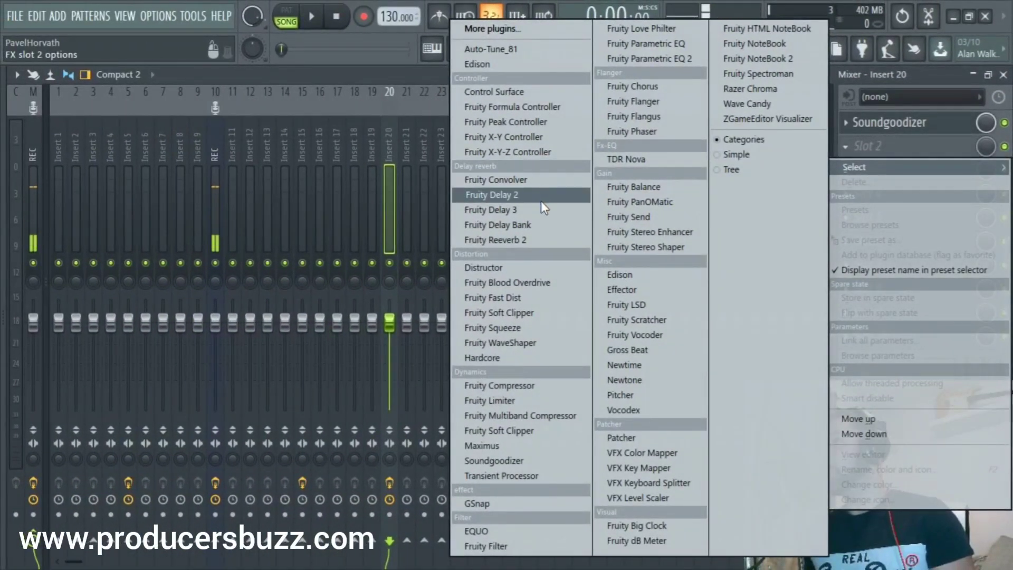
click(531, 240)
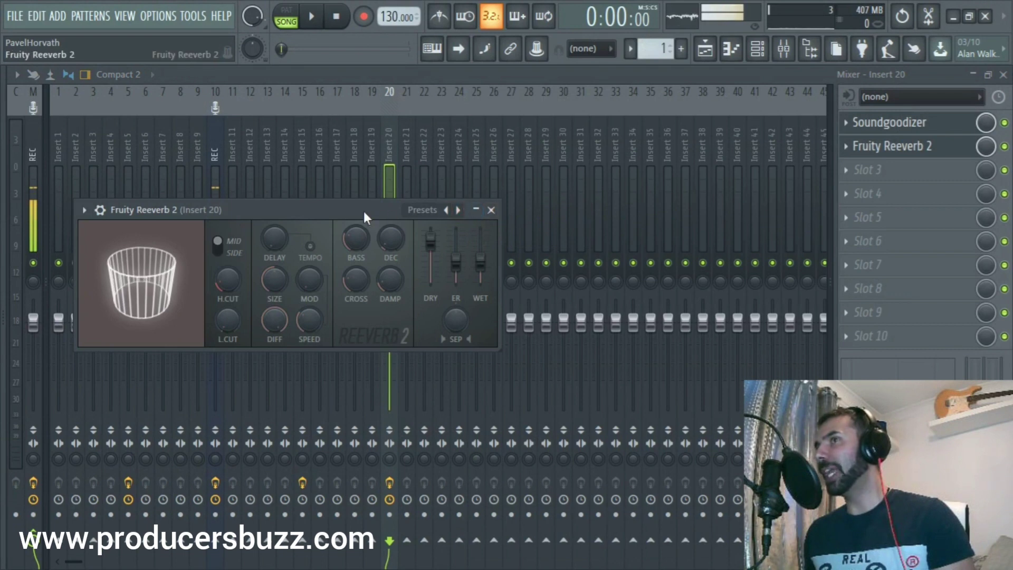
drag(363, 210, 461, 186)
- Lower the mix level of the slot 2 reverb while the vocal plays, close its window and stop playback
key(space)
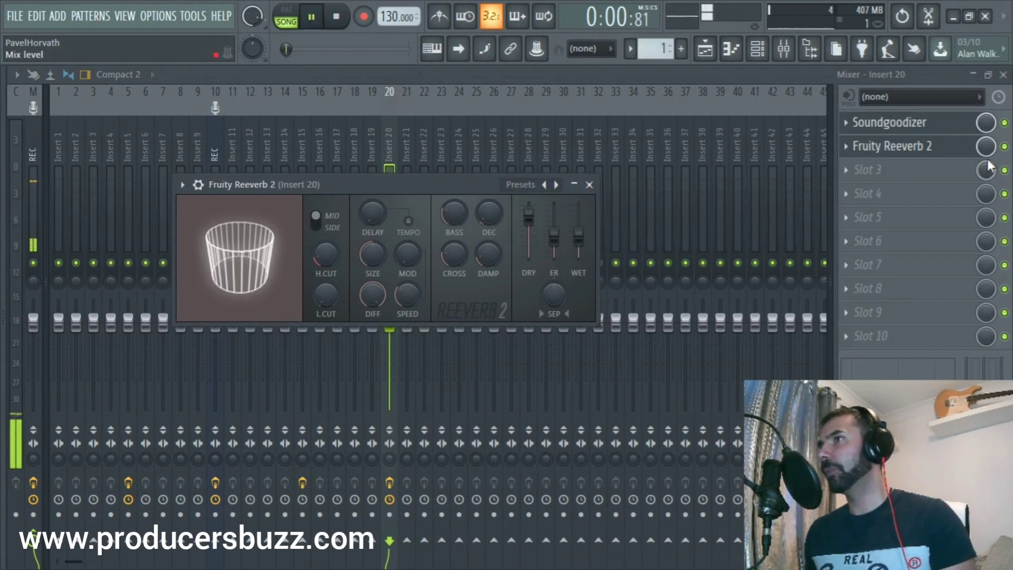
click(892, 146)
drag(986, 146, 990, 158)
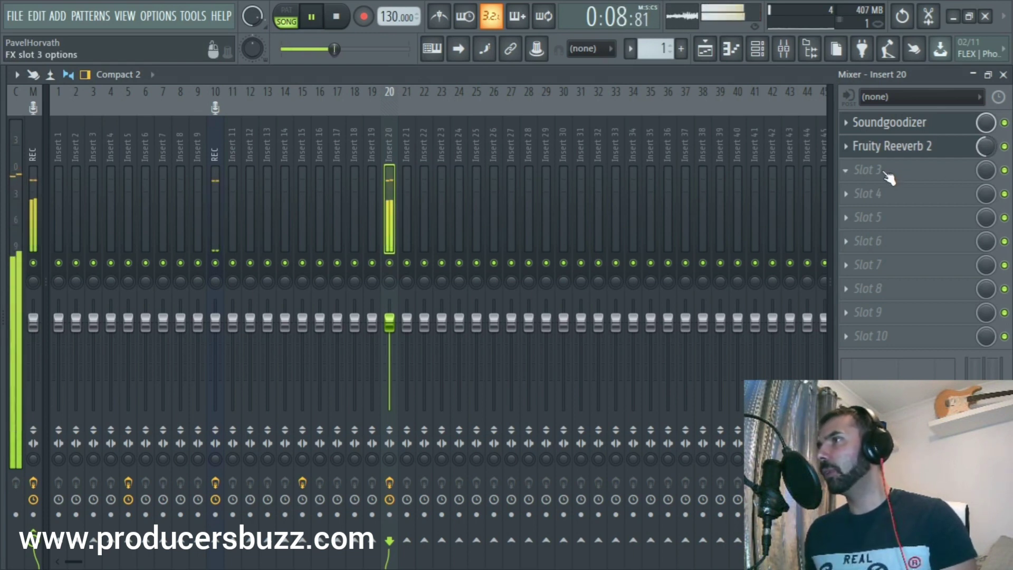
key(space)
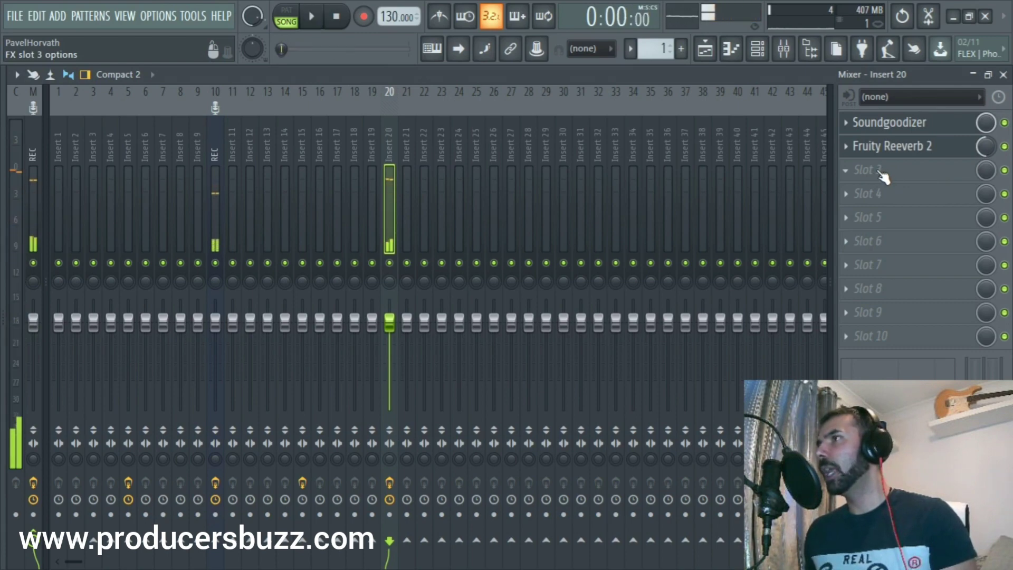
- Load a second Fruity Reeverb 2 into slot 3 and raise its wet level to about 89%
click(873, 169)
click(512, 240)
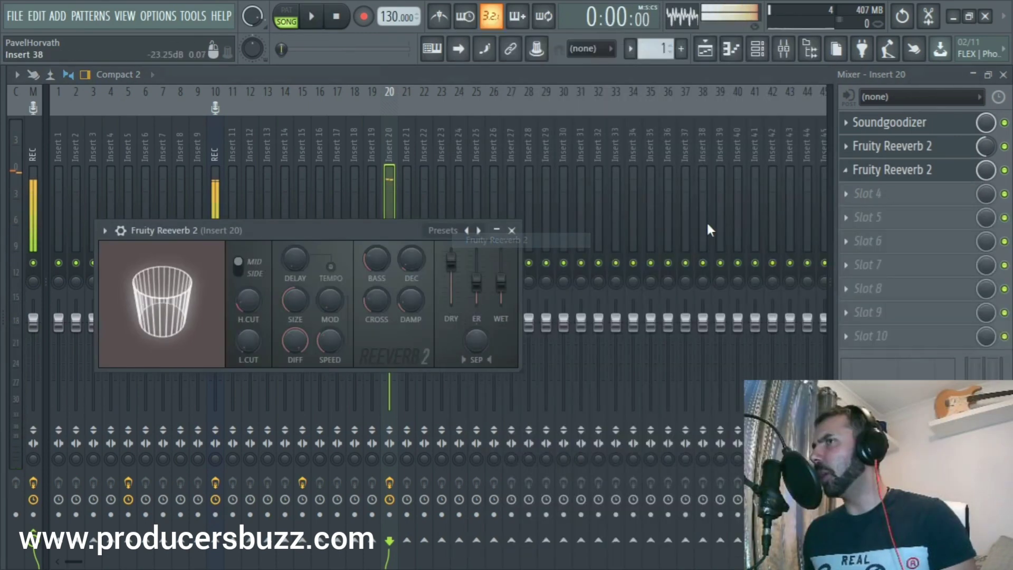
drag(373, 229, 492, 207)
drag(618, 259, 618, 240)
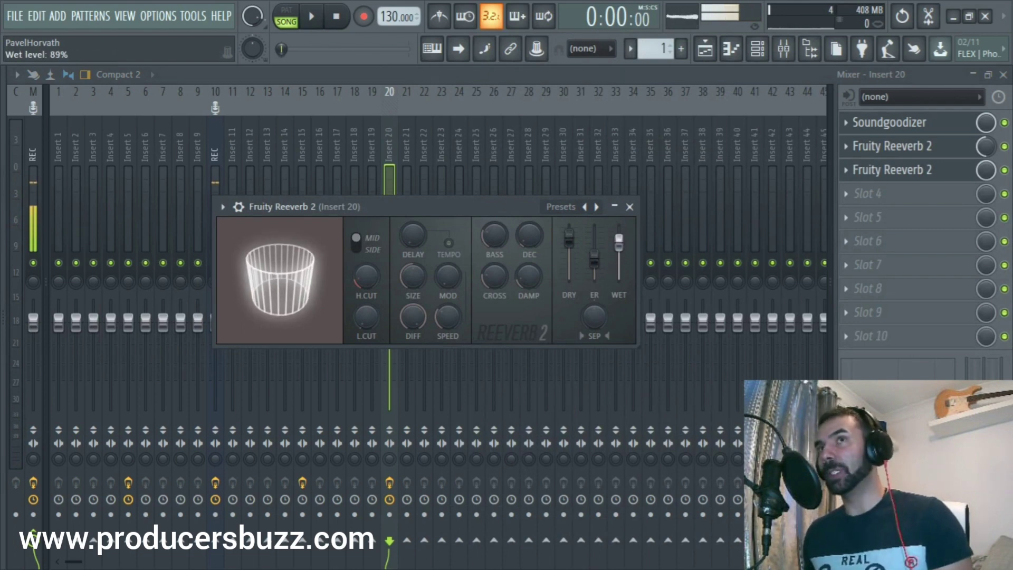
drag(618, 240, 618, 240)
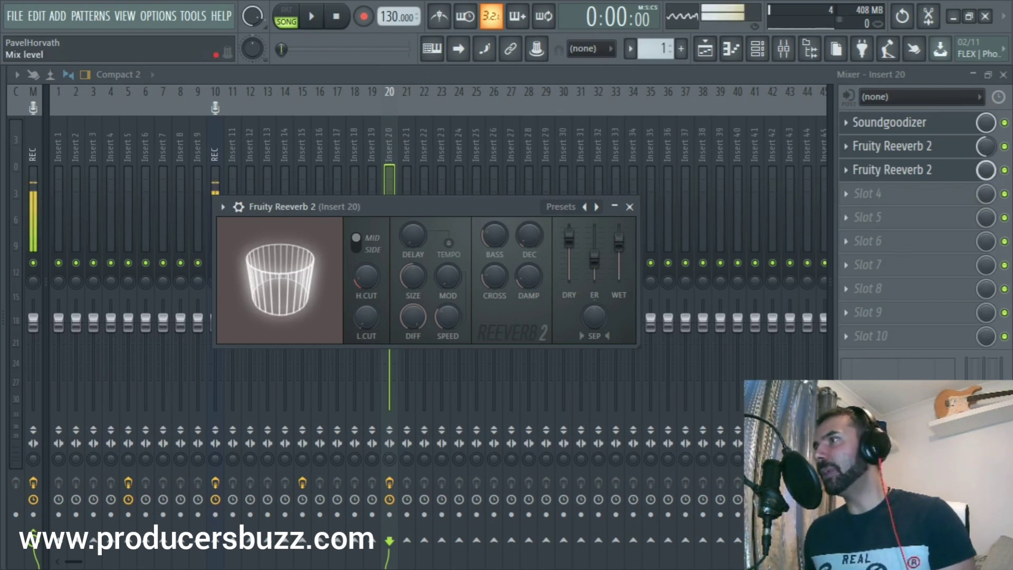
- Turn the slot 3 reverb's mix level nearly all the way down and audition the vocal with the slot 2 reverb bypassed and re-enabled
drag(986, 170, 986, 201)
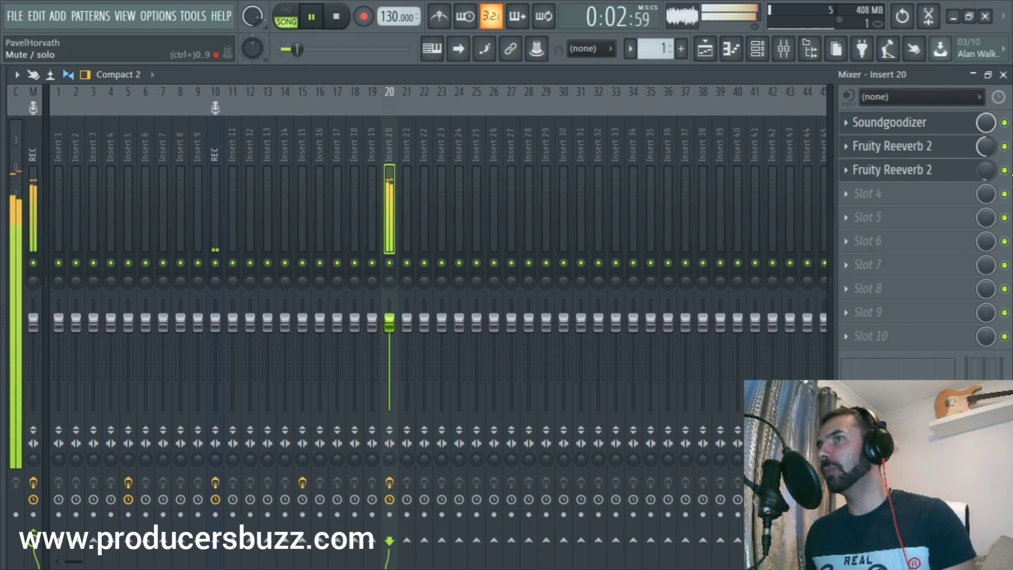
key(space)
click(1004, 146)
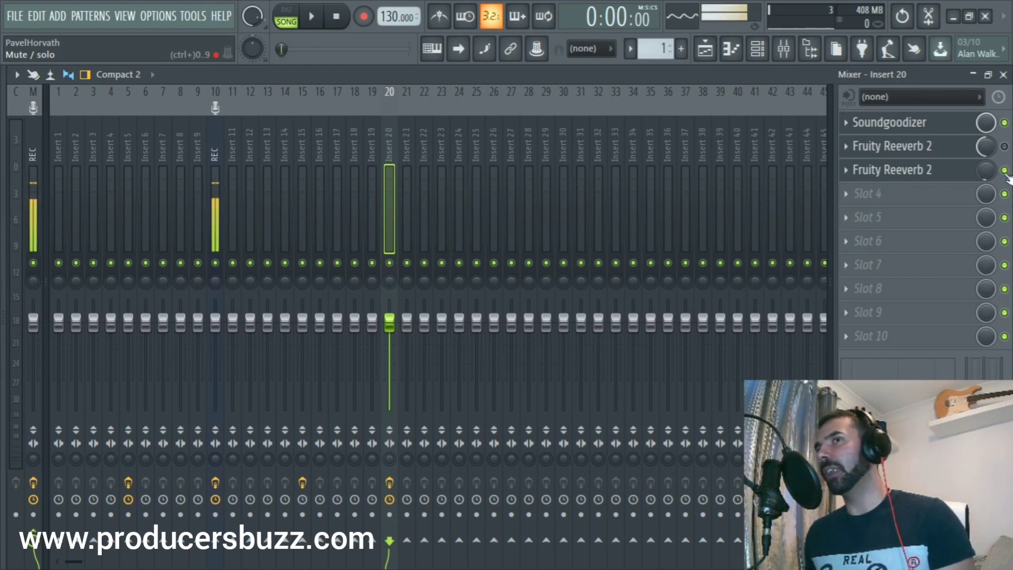
key(space)
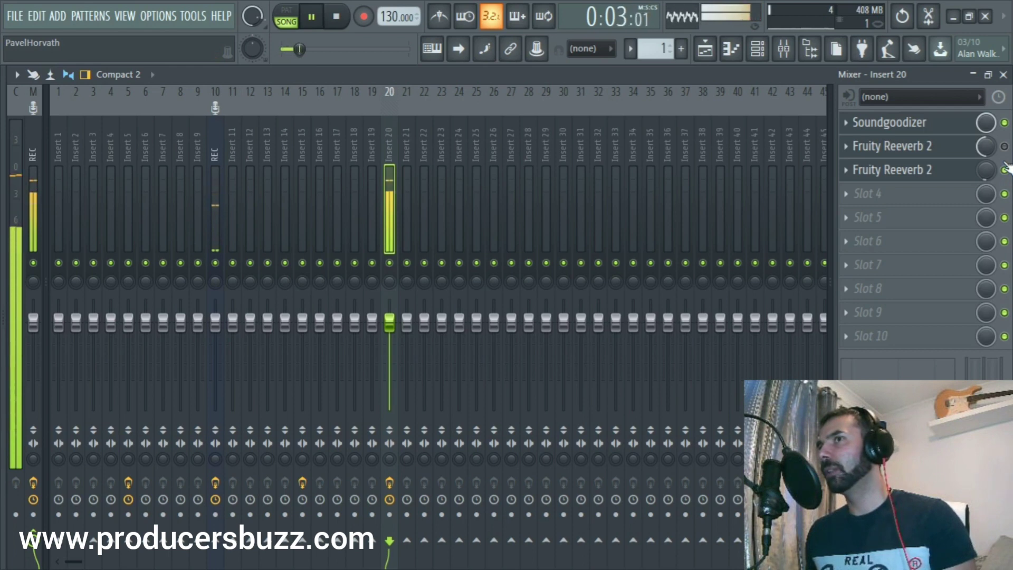
drag(986, 170, 986, 191)
key(space)
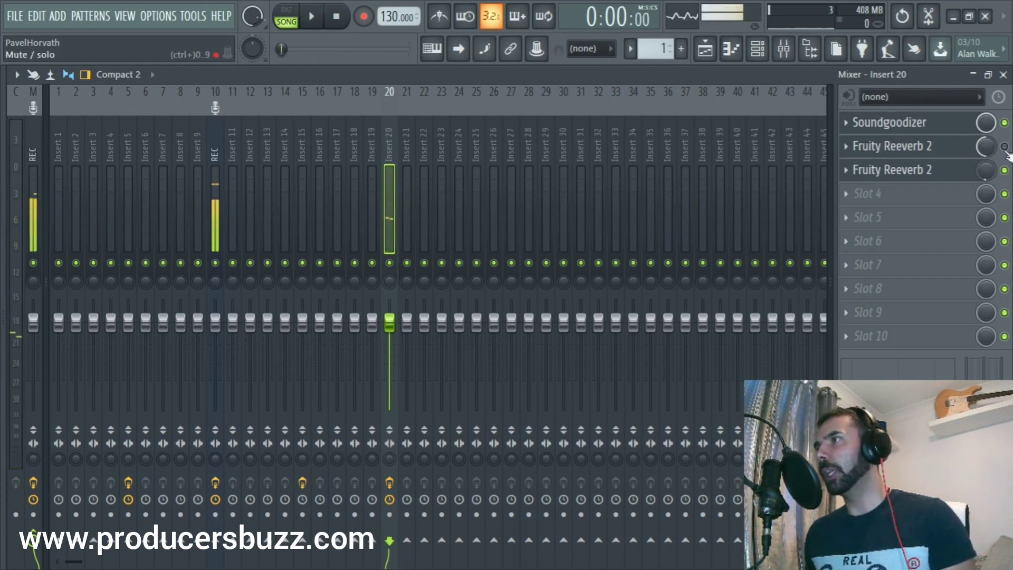
key(space)
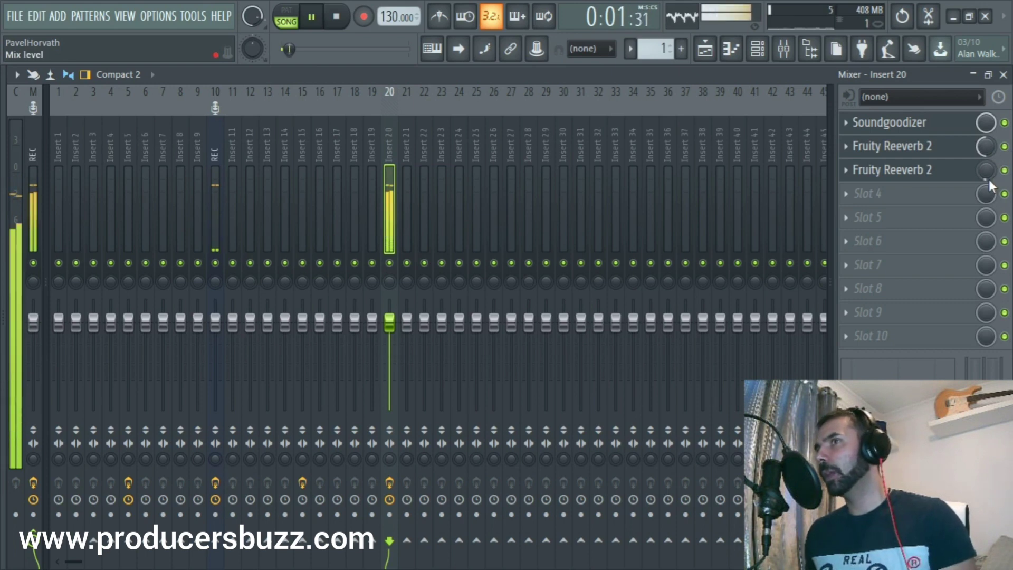
key(space)
- Load Fruity parametric EQ 2 into slot 4, apply its Vocal Presence preset and close the plugin window
click(869, 195)
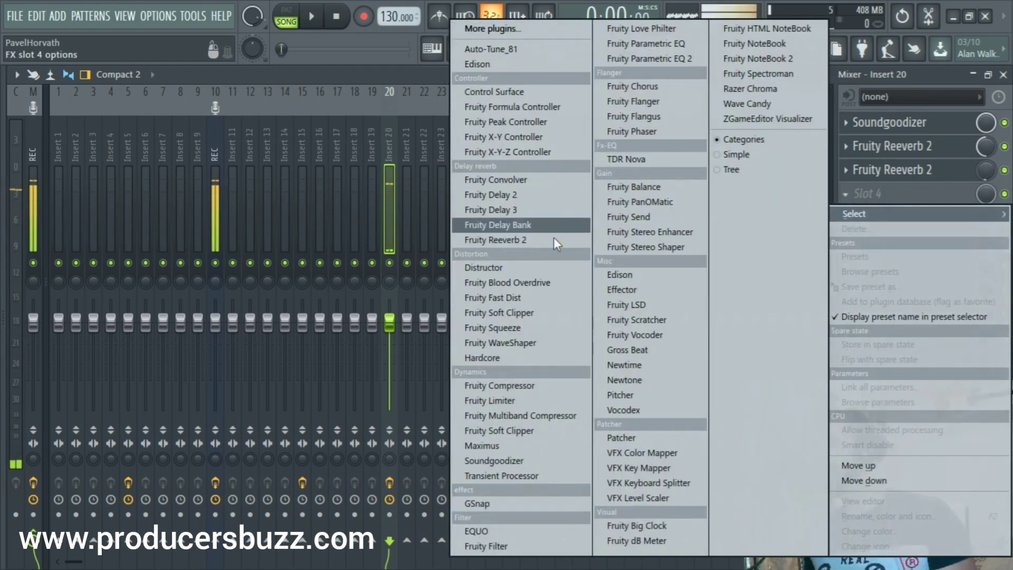
click(661, 59)
click(846, 193)
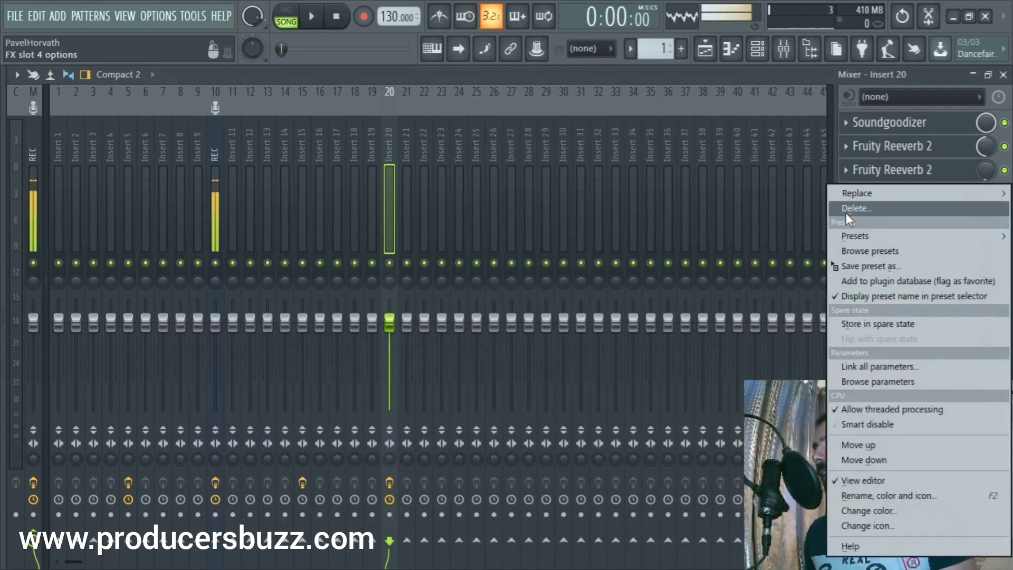
mouse_move(854, 238)
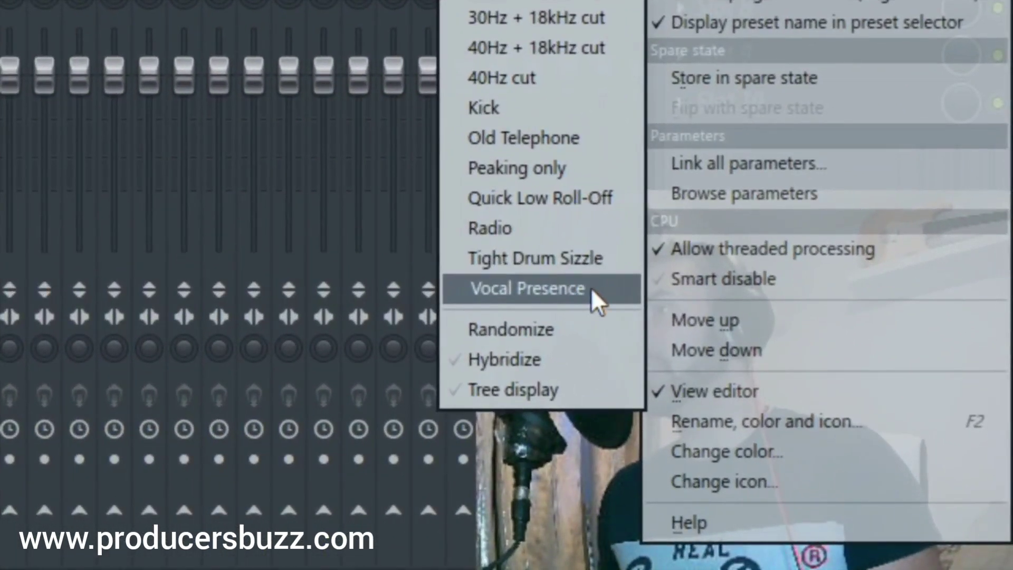
click(591, 287)
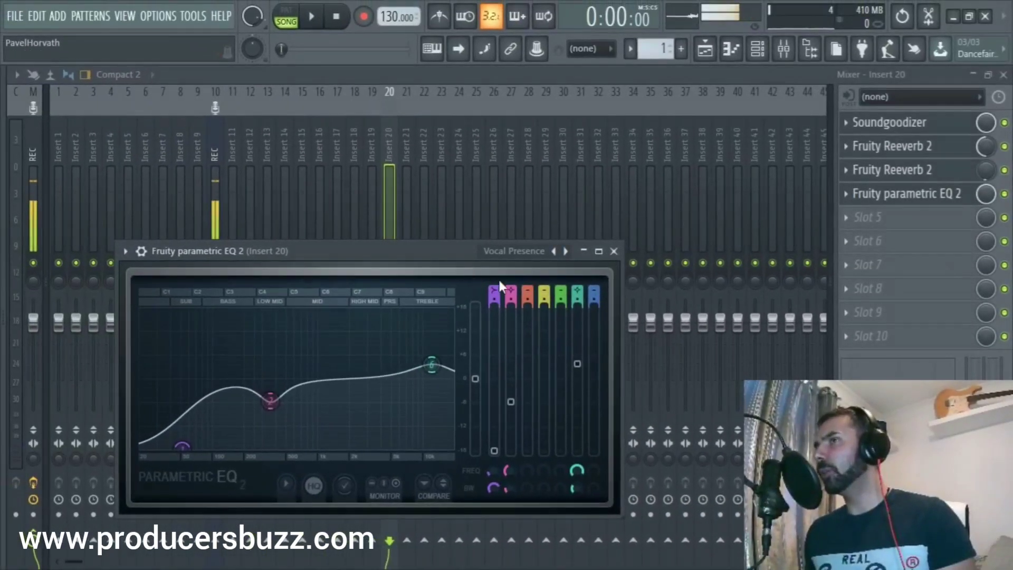
drag(422, 252, 568, 144)
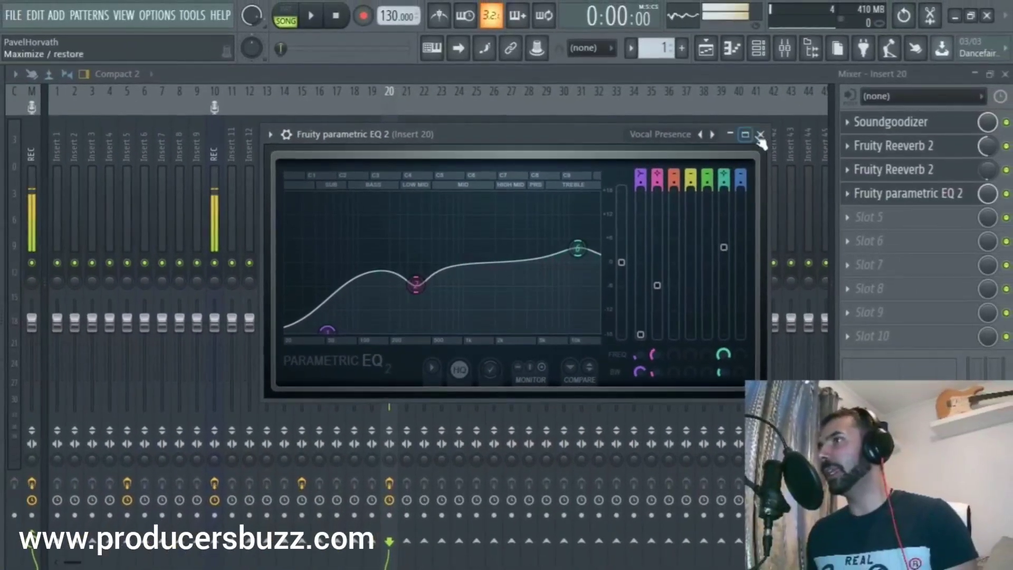
click(762, 140)
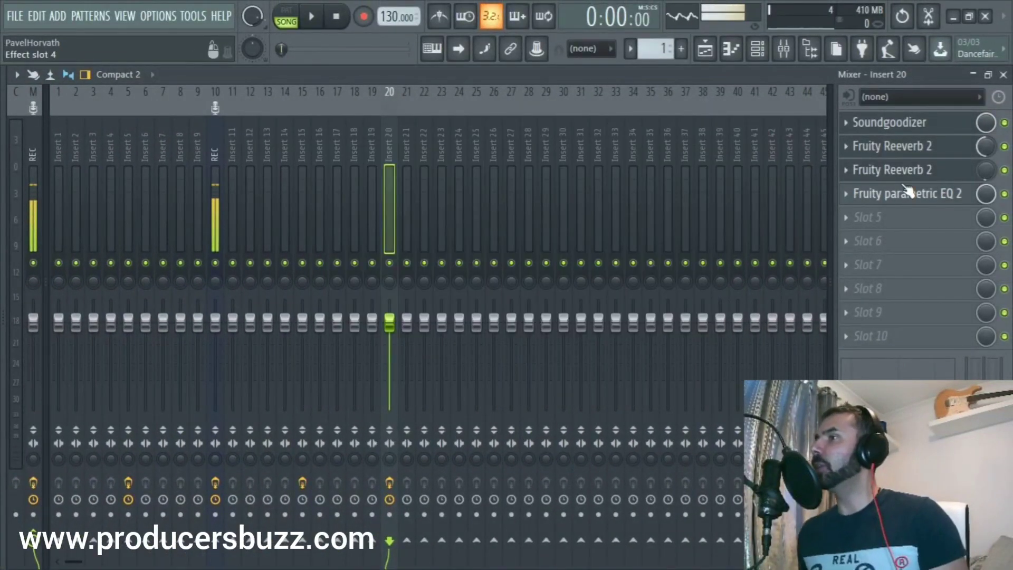
- Play the vocal and compare it with the slot 4 equalizer bypassed and re-enabled
click(906, 200)
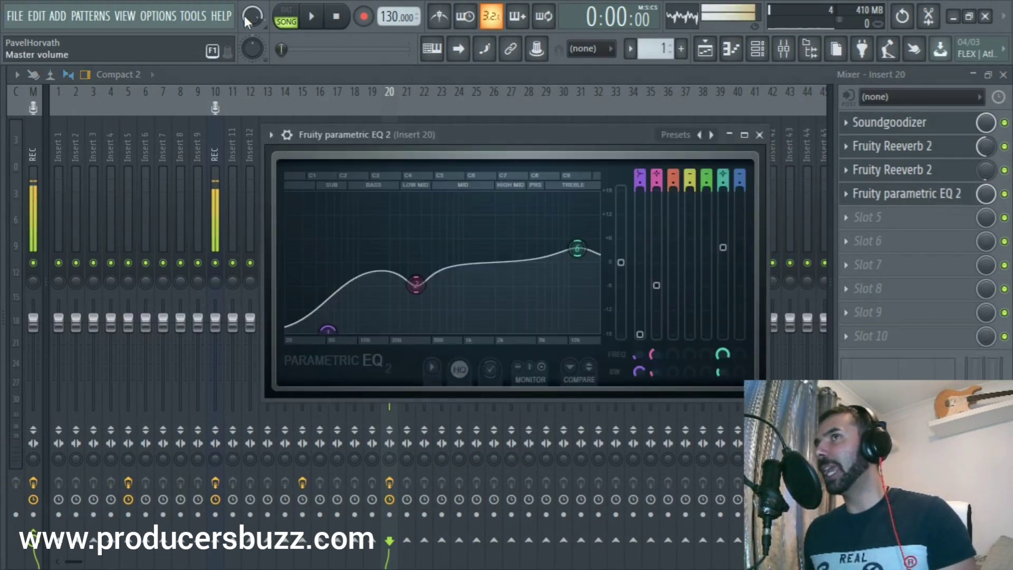
click(313, 17)
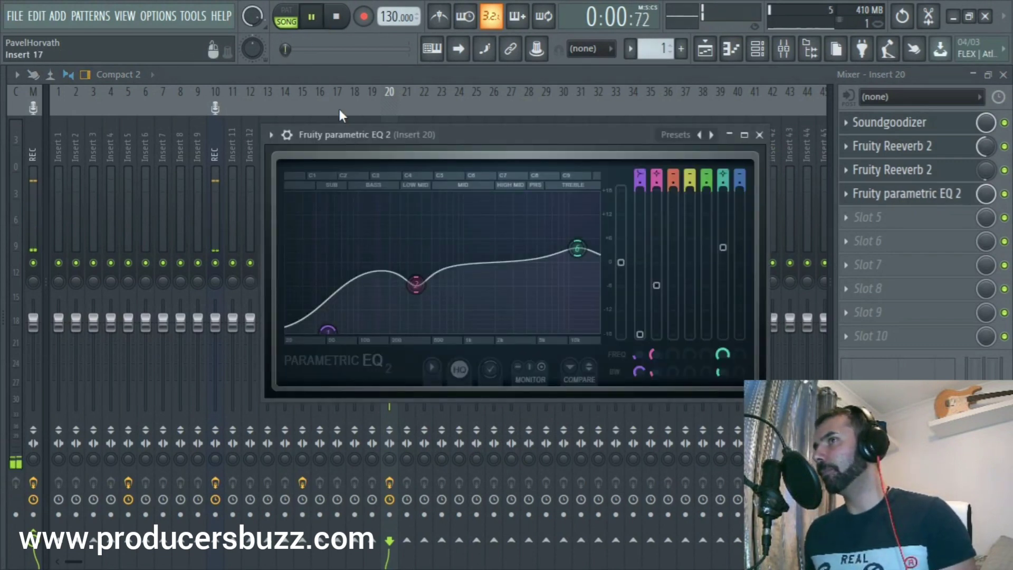
click(1004, 194)
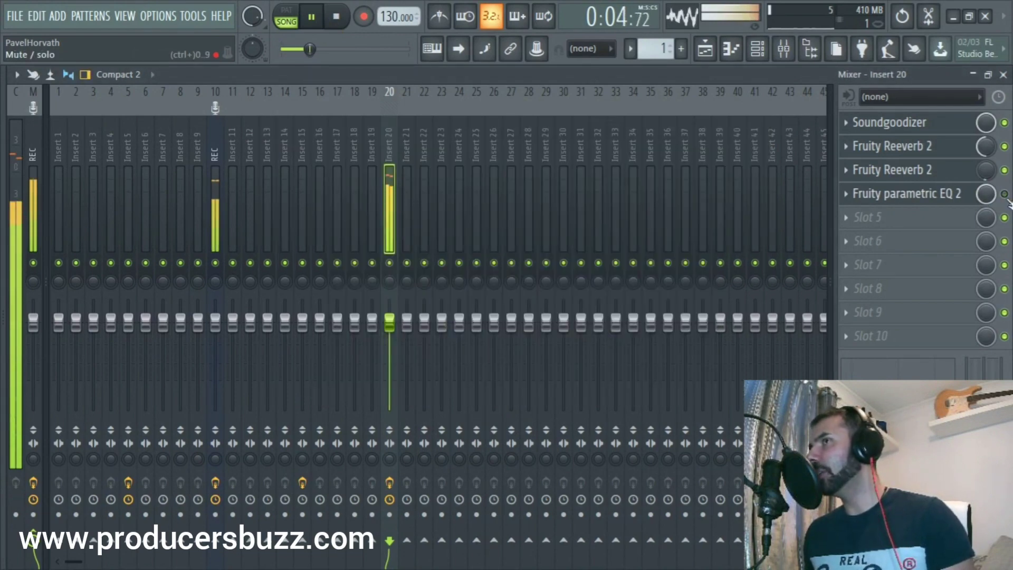
click(1005, 193)
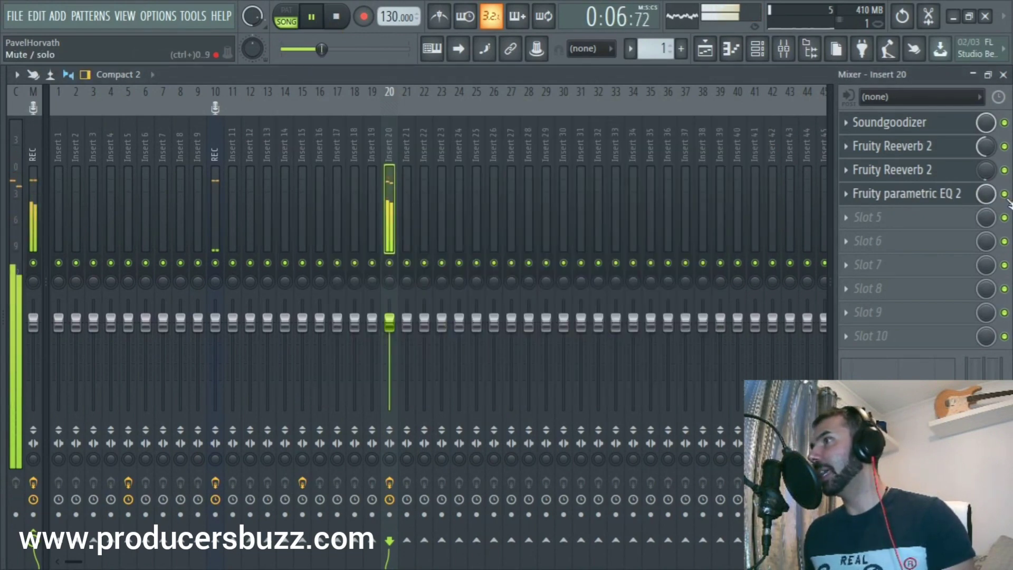
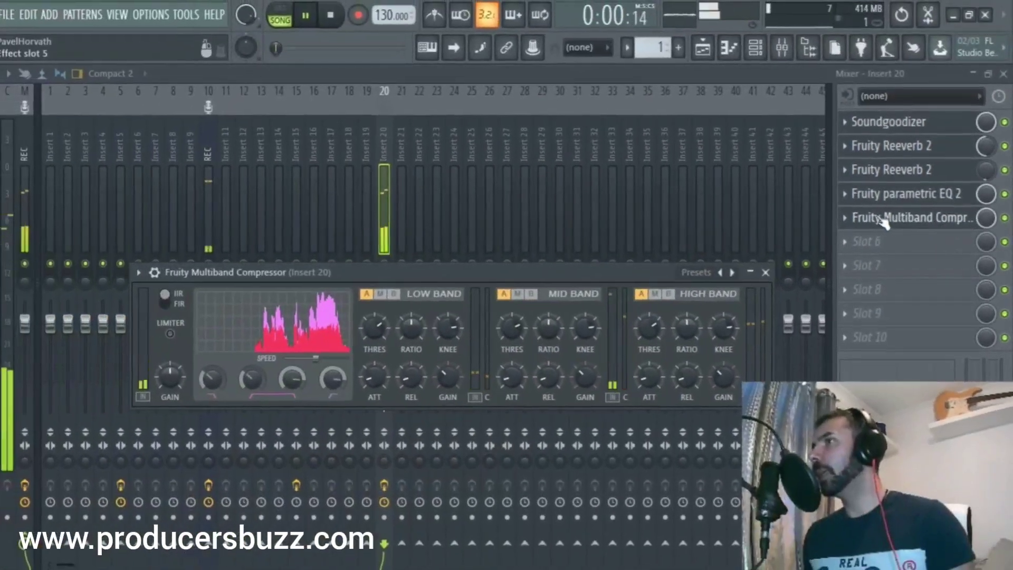
- Apply the Vocal preset to Fruity Multiband Compressor in slot 5 and close its window
right_click(680, 195)
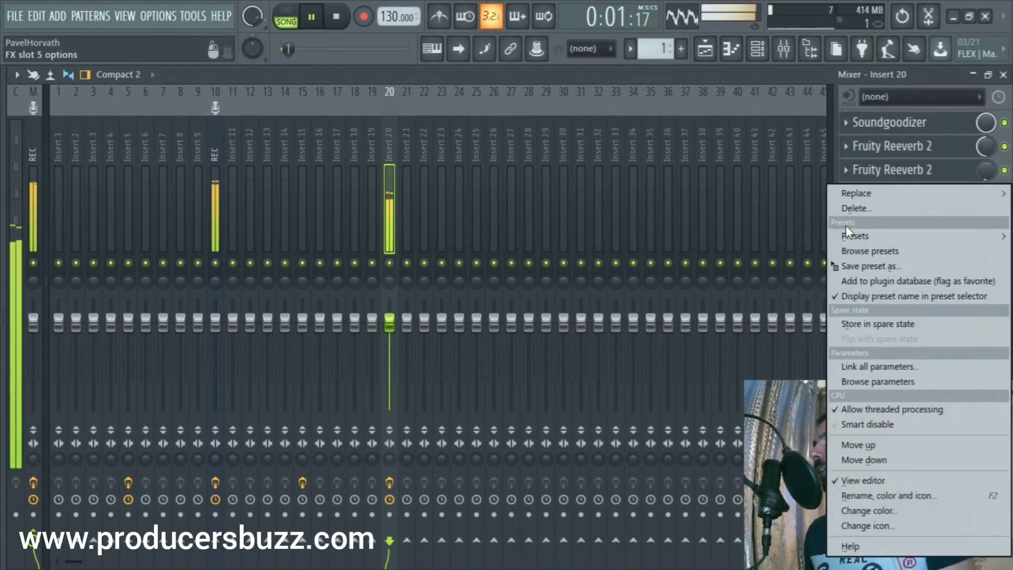
mouse_move(855, 235)
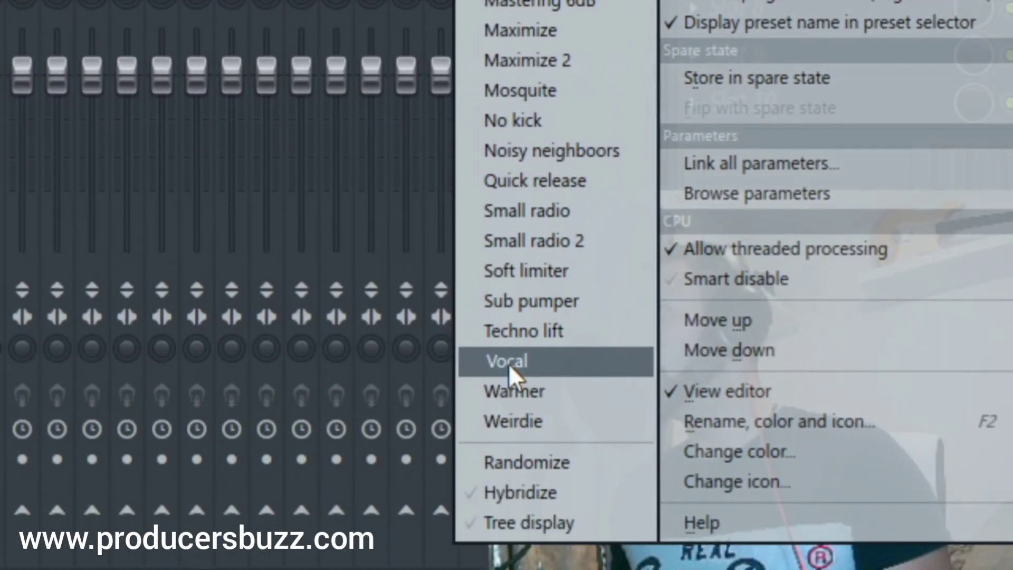
click(508, 363)
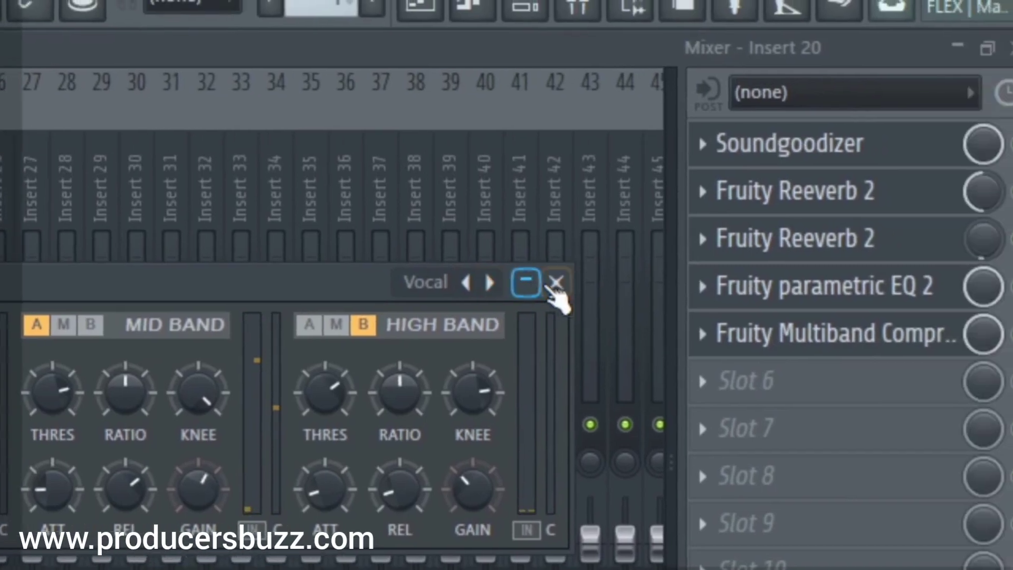
click(648, 257)
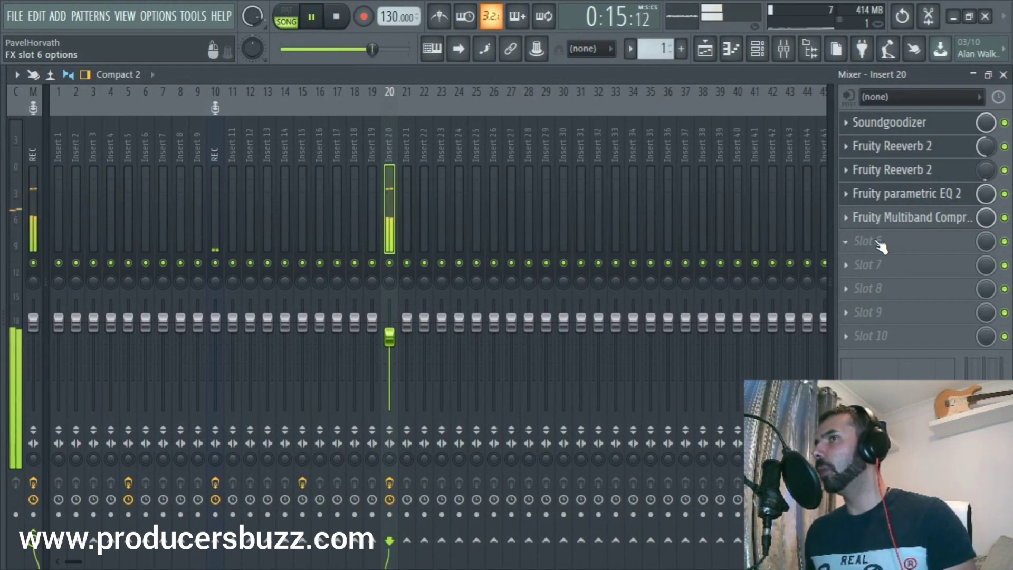
- Stop playback, load Fruity soft clipper into slot 6 of insert 20 and close its window
click(876, 243)
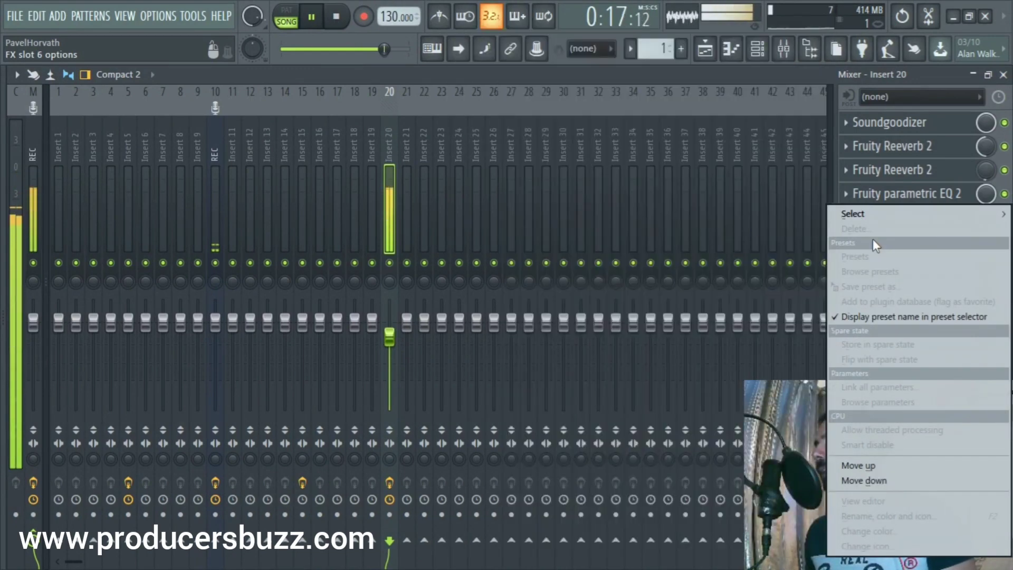
click(891, 211)
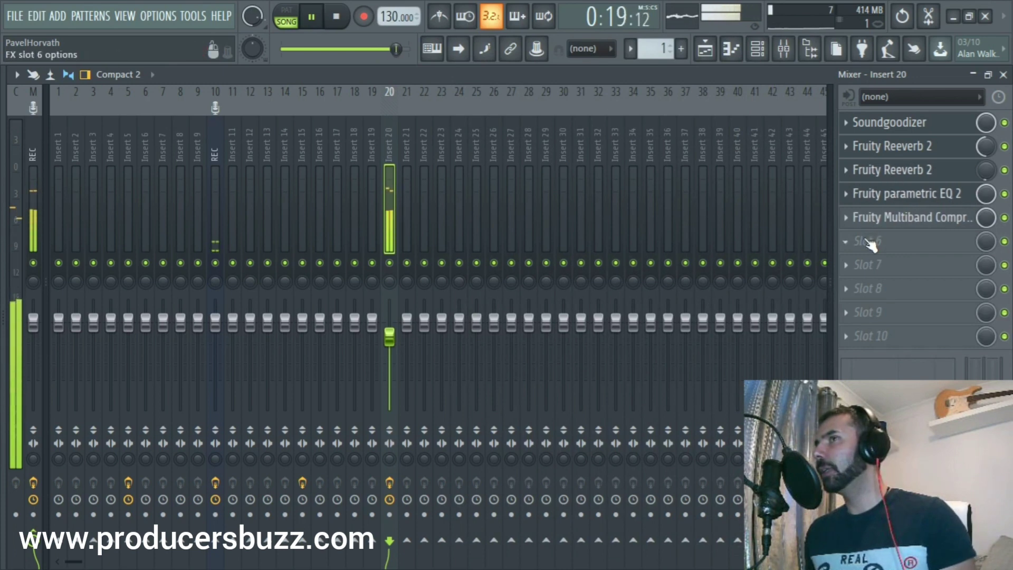
key(space)
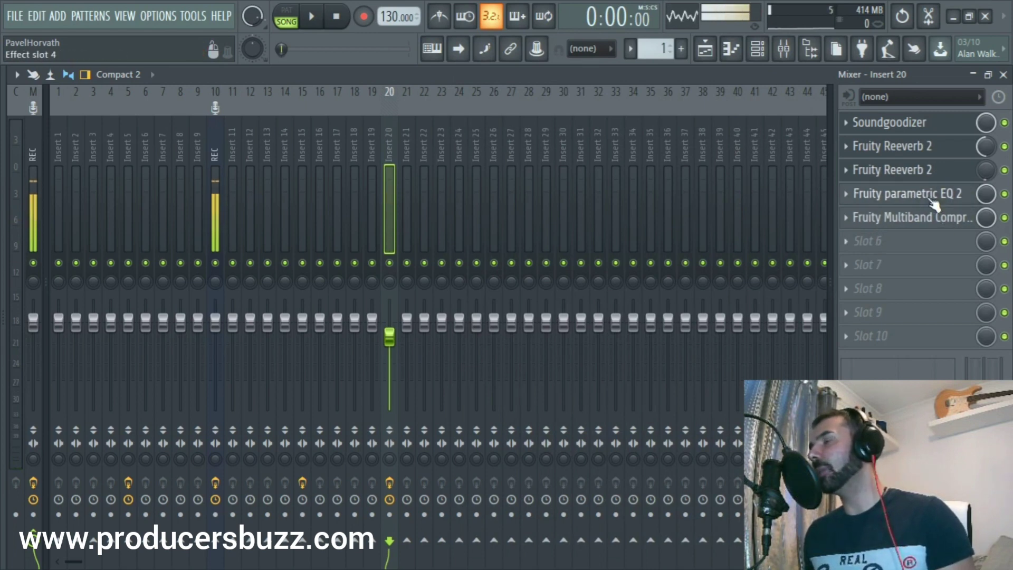
click(906, 217)
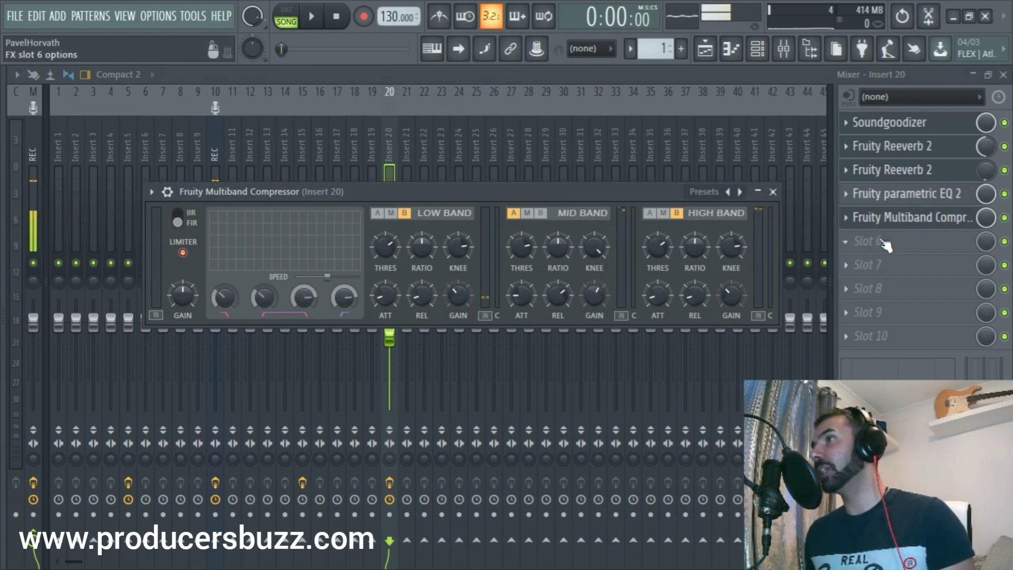
click(866, 243)
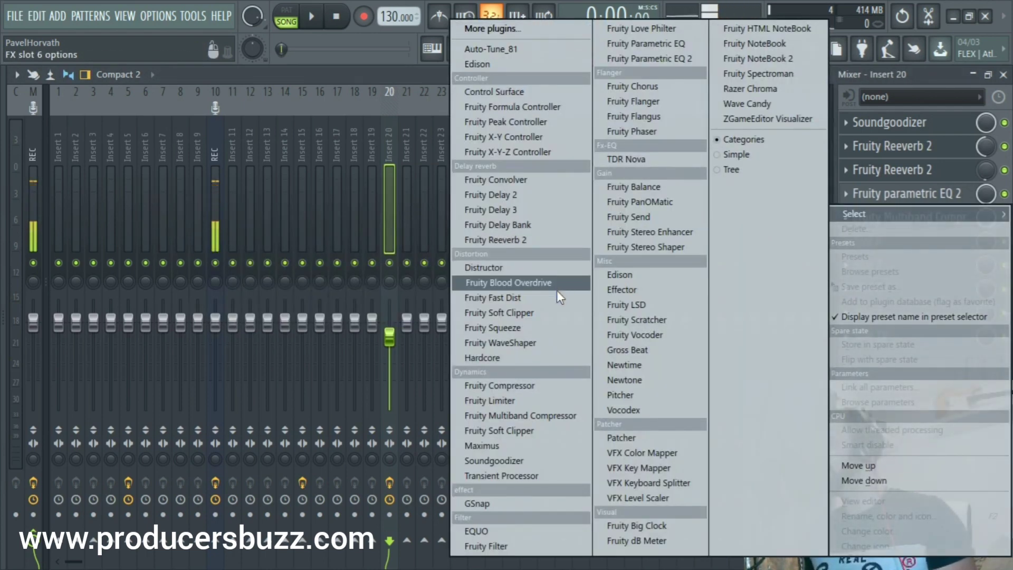
click(540, 312)
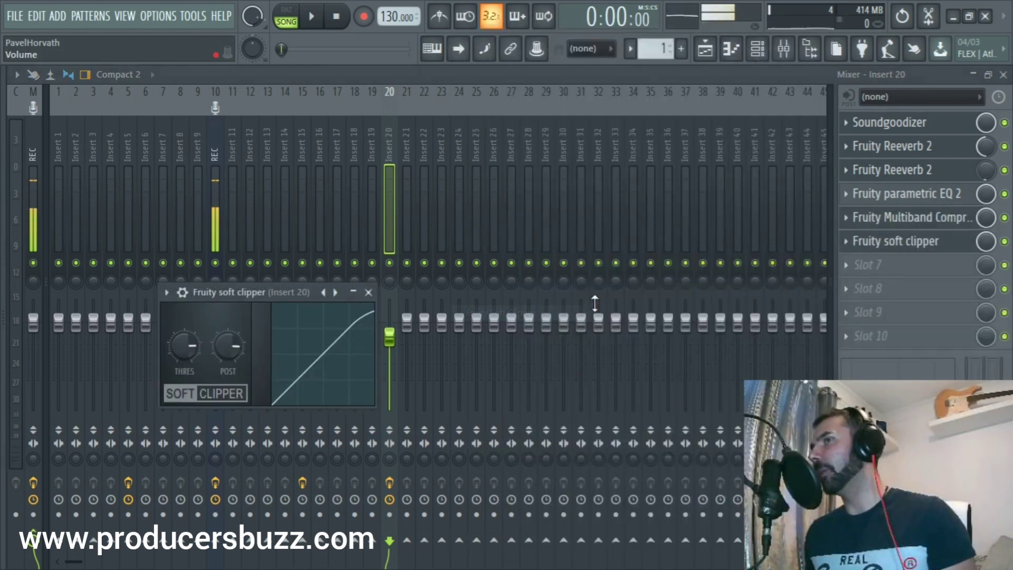
drag(296, 289, 398, 254)
click(468, 256)
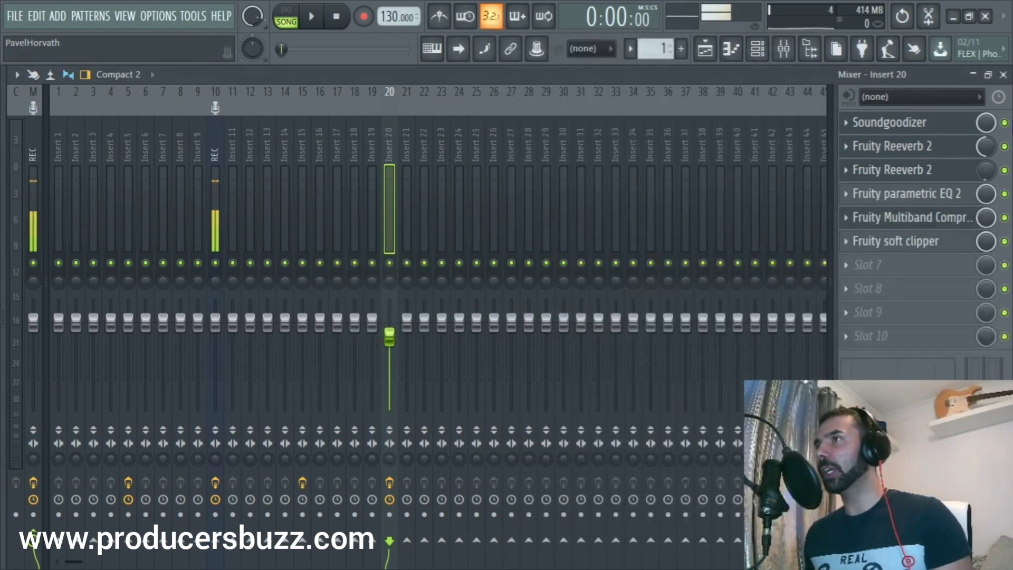
- Clear the mixer and open plugin windows off the playlist, play the recorded vocal through the chain and return to the mixer
click(1004, 75)
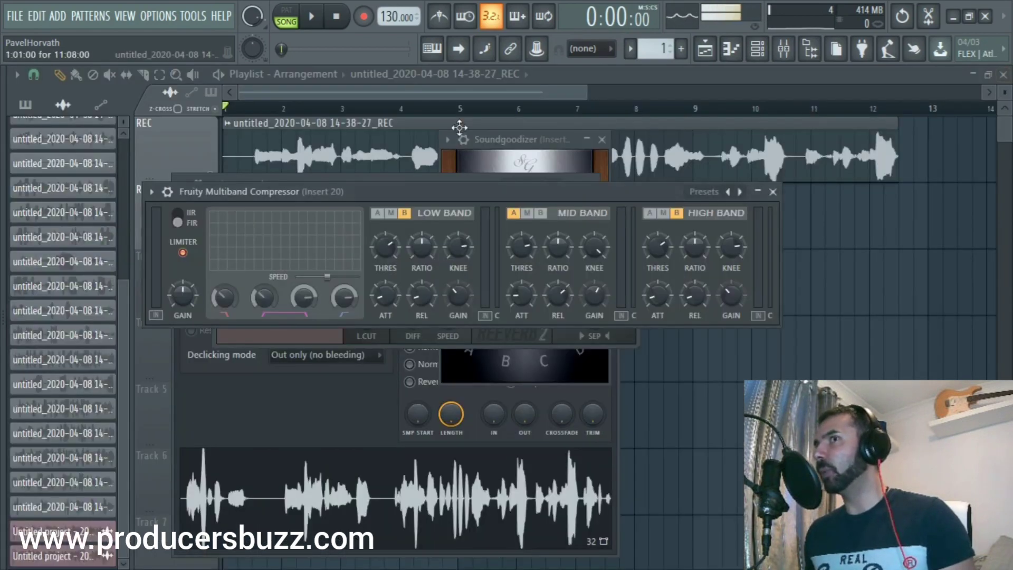
click(459, 146)
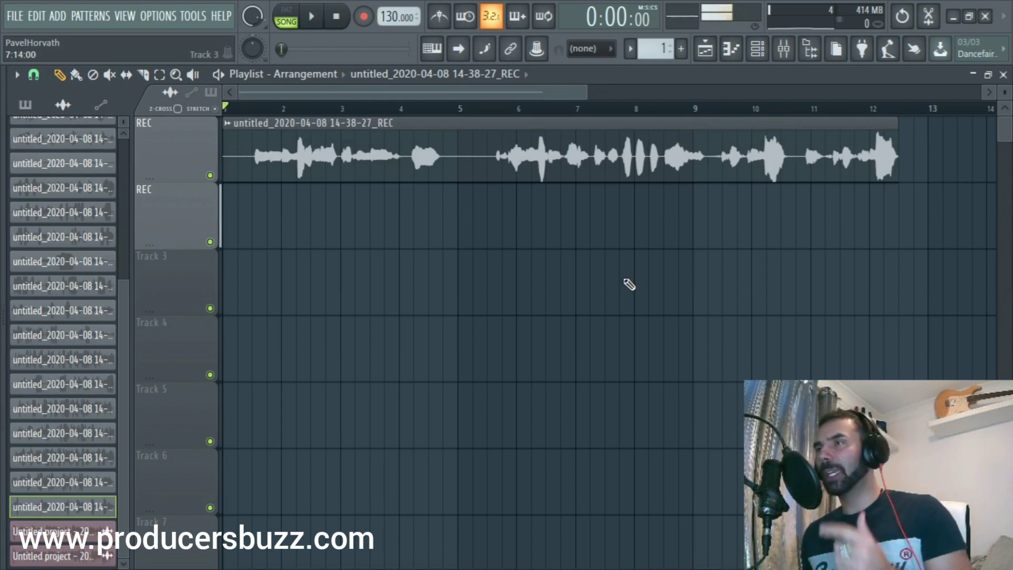
click(312, 17)
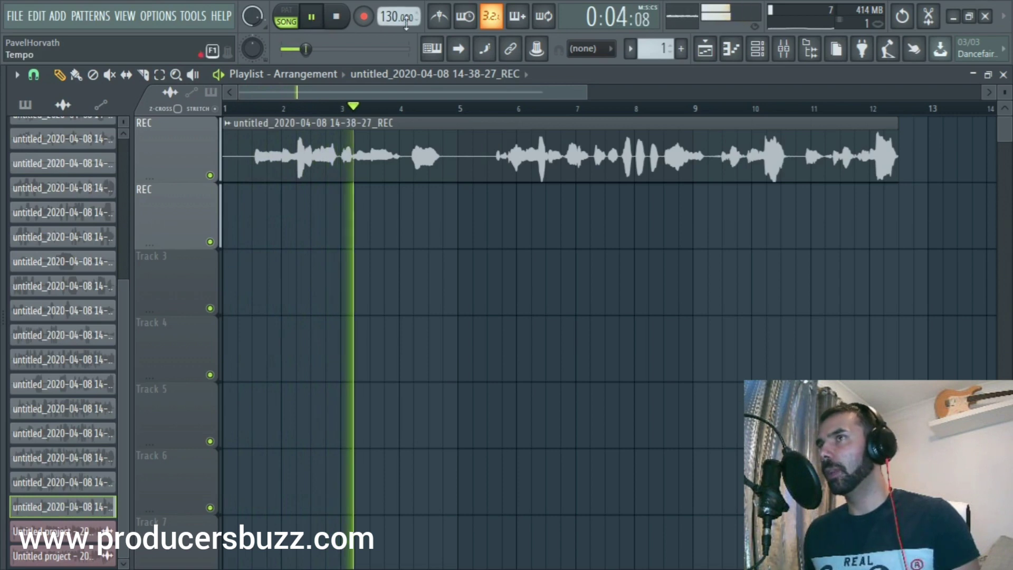
click(784, 50)
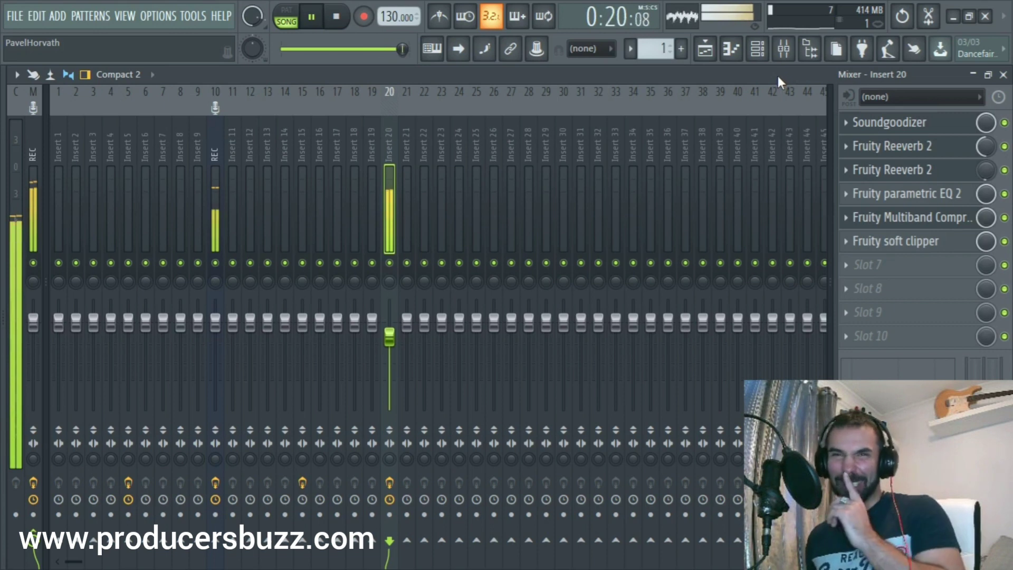
key(space)
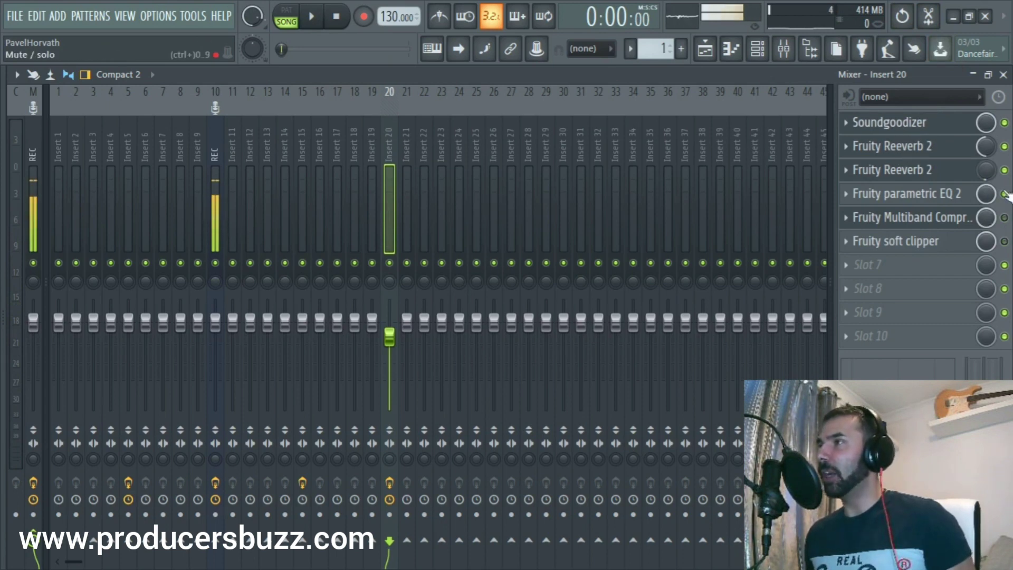
- Bypass all six effects on insert 20, play the dry vocal and re-enable the effects
drag(1005, 123, 1004, 241)
key(space)
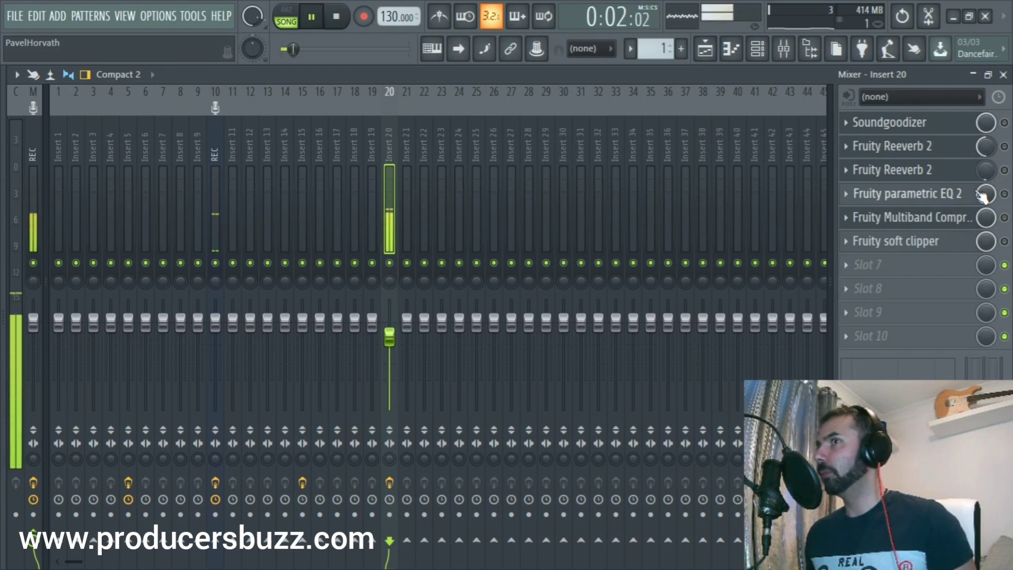
click(1005, 123)
click(1005, 146)
click(1005, 170)
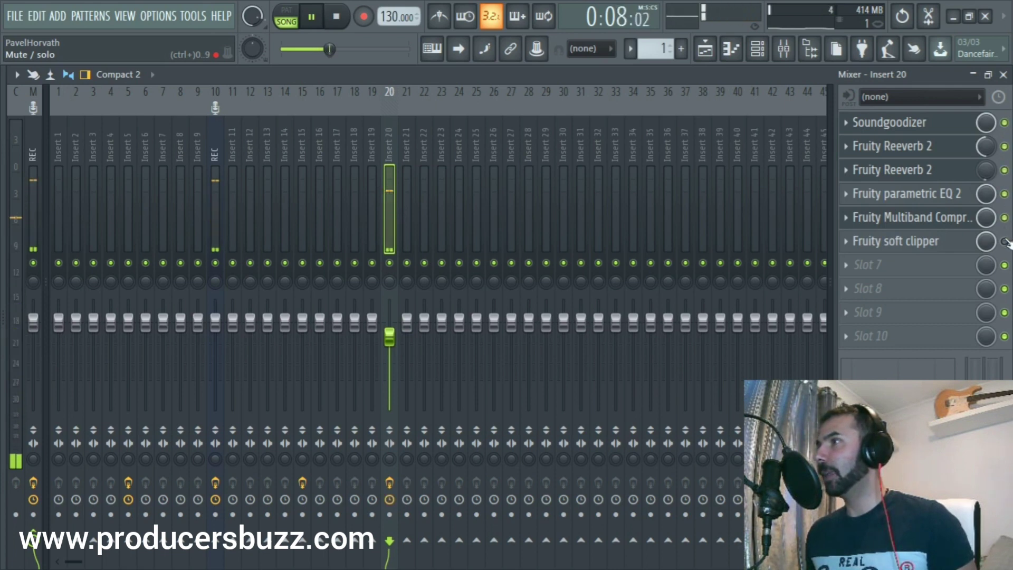
- Compare the playing vocal with the effects switched off and back on, and lower the slot 2 reverb's mix level to about 23%
click(1004, 218)
click(1005, 194)
click(1005, 170)
click(1004, 146)
click(1004, 146)
click(1005, 170)
click(1005, 194)
click(1004, 217)
click(1005, 241)
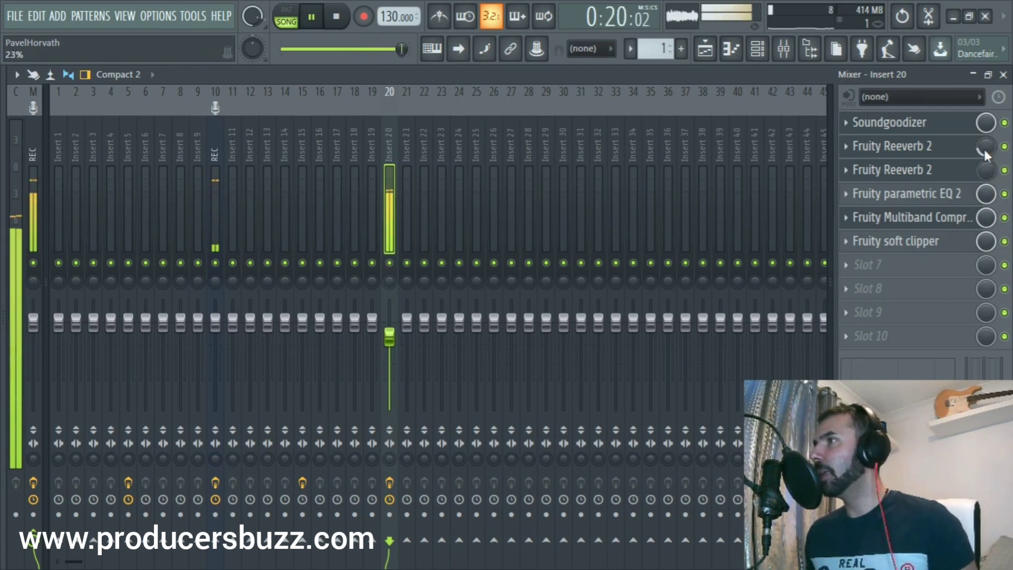
key(space)
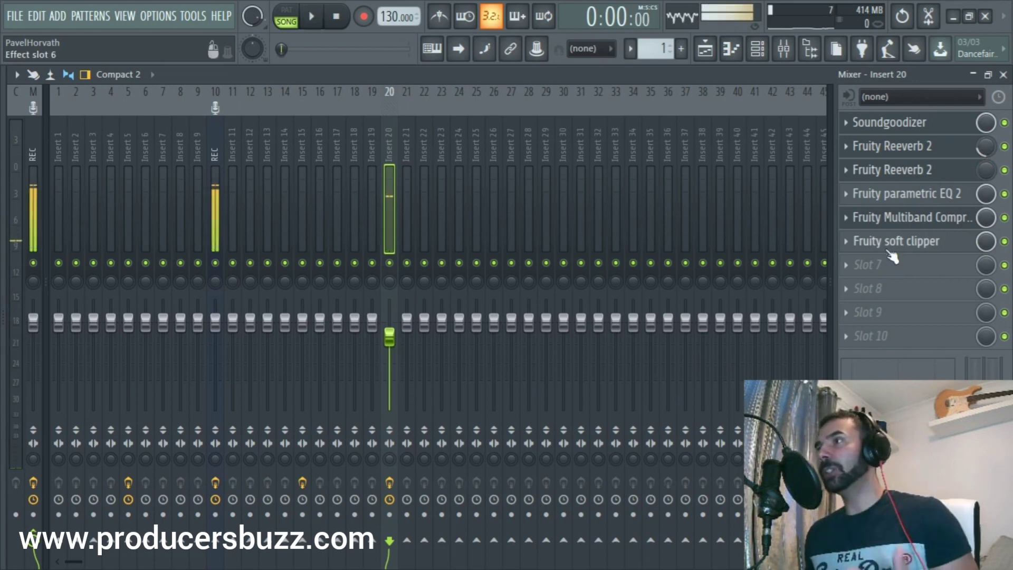
- Load Fruity Delay 3 into slot 7, close its window and turn its mix level down low
click(871, 264)
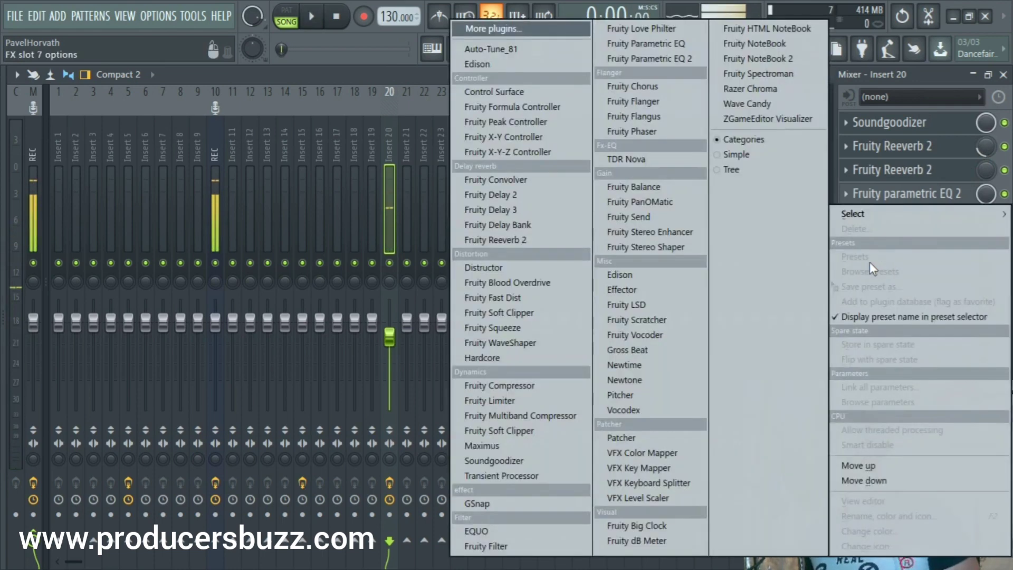
click(528, 211)
drag(493, 137, 610, 127)
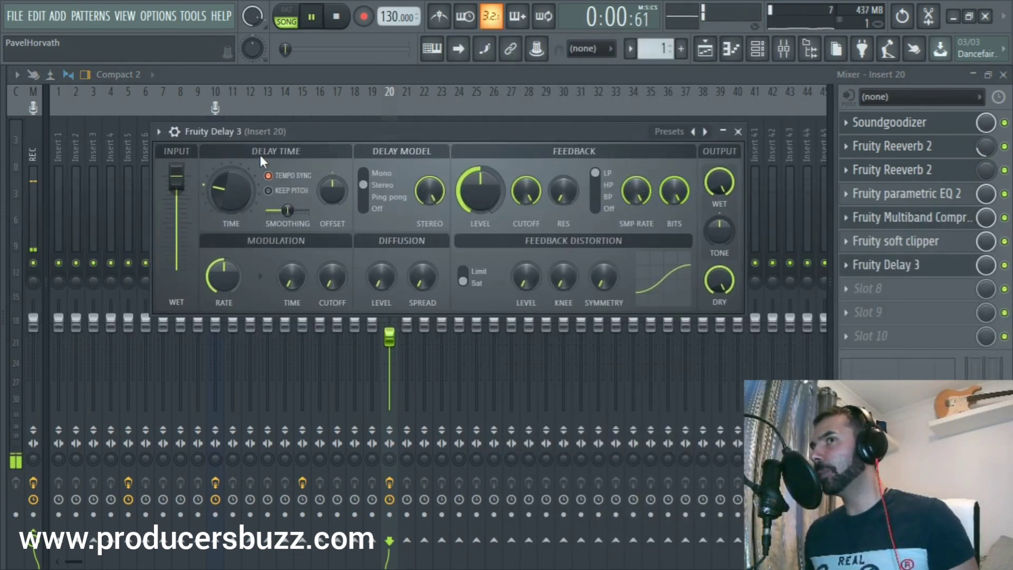
key(space)
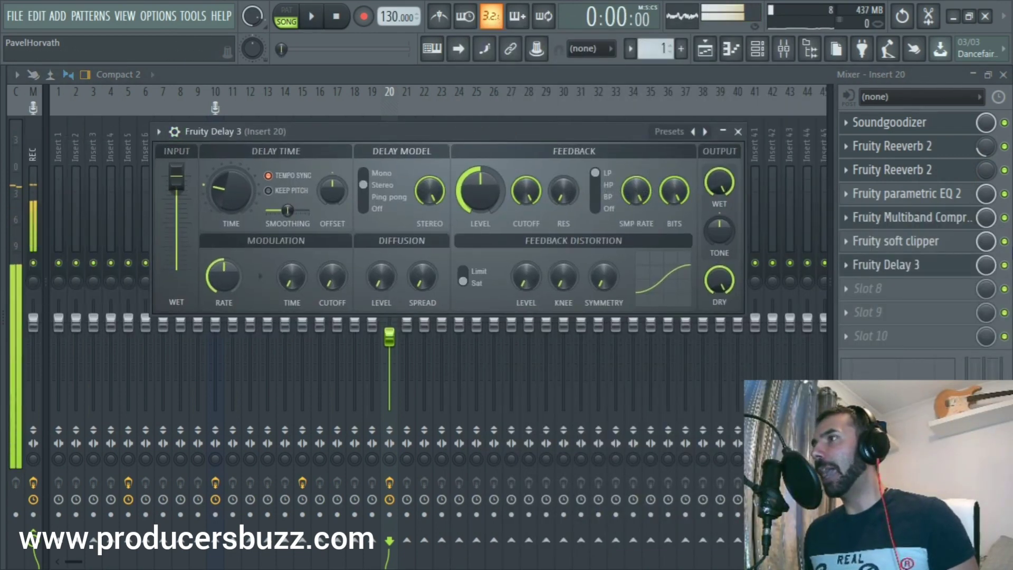
key(Escape)
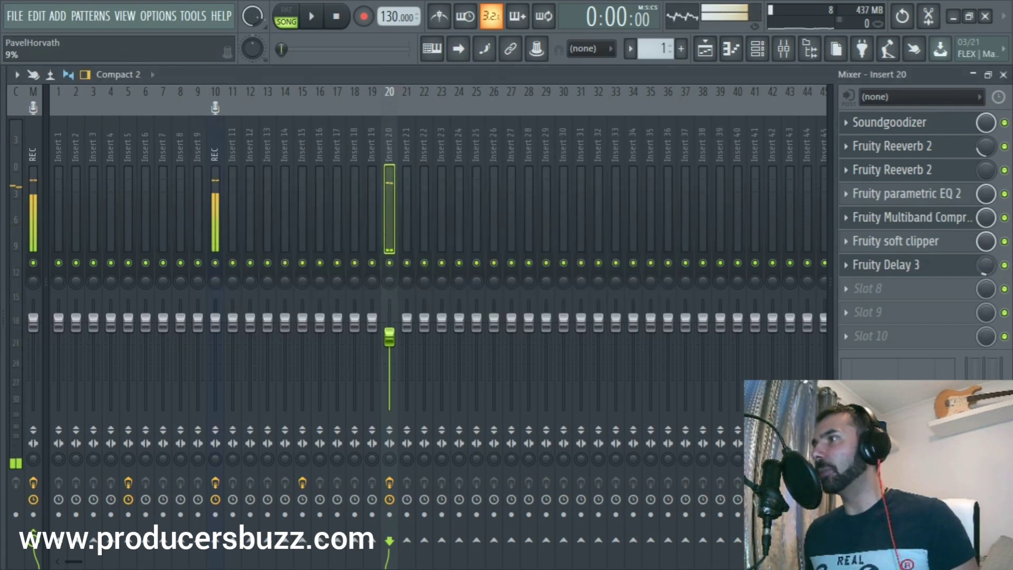
key(space)
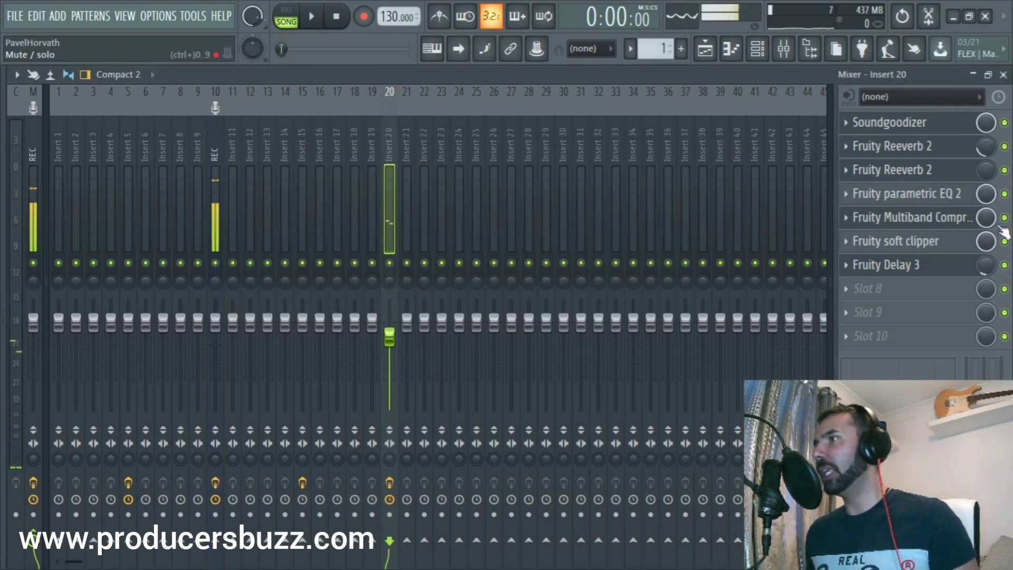
- Reopen Fruity Delay 3 from slot 7 and apply its Saturated preset with playback stopped
click(897, 265)
drag(526, 135, 534, 129)
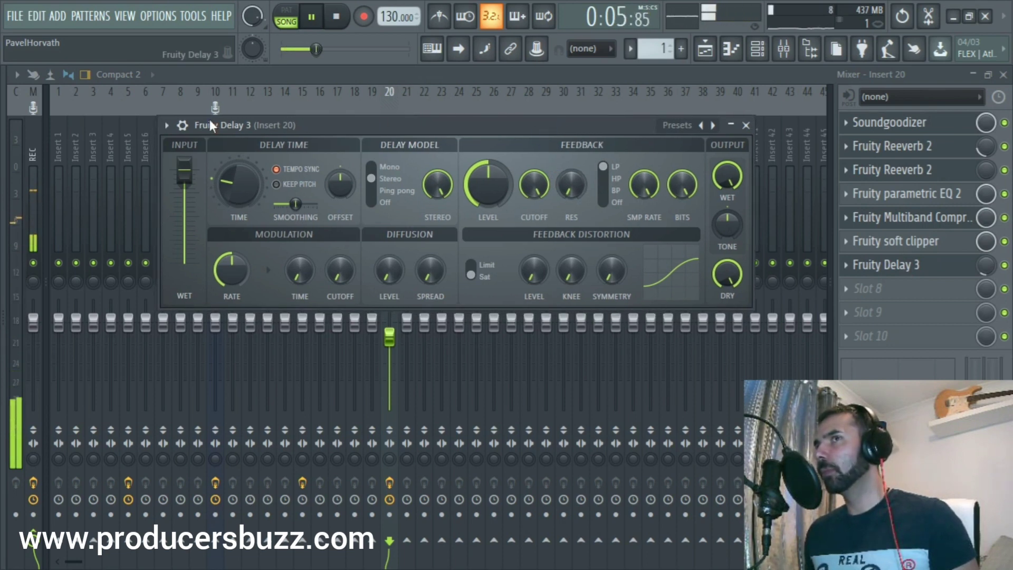
key(space)
click(166, 125)
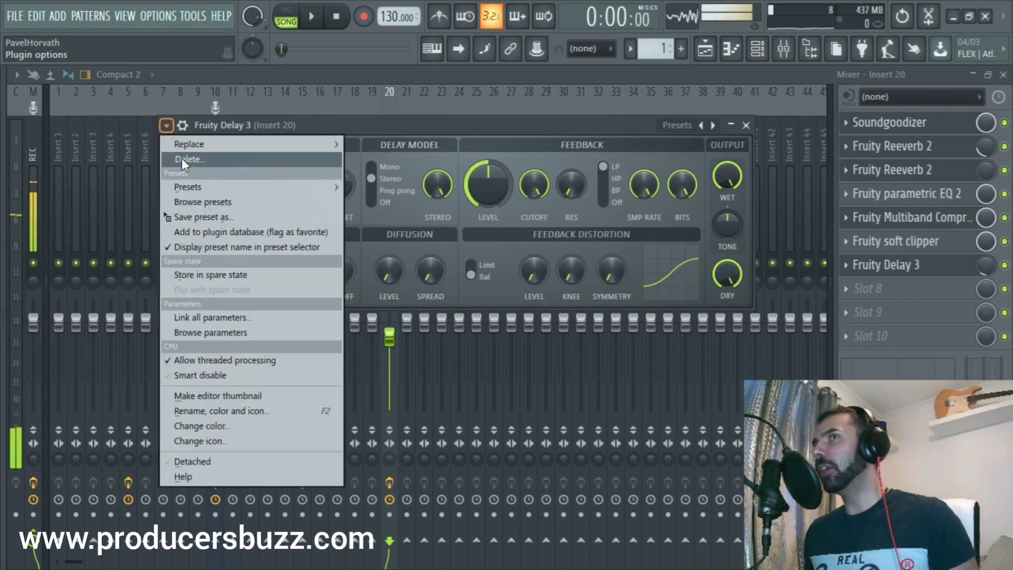
mouse_move(201, 144)
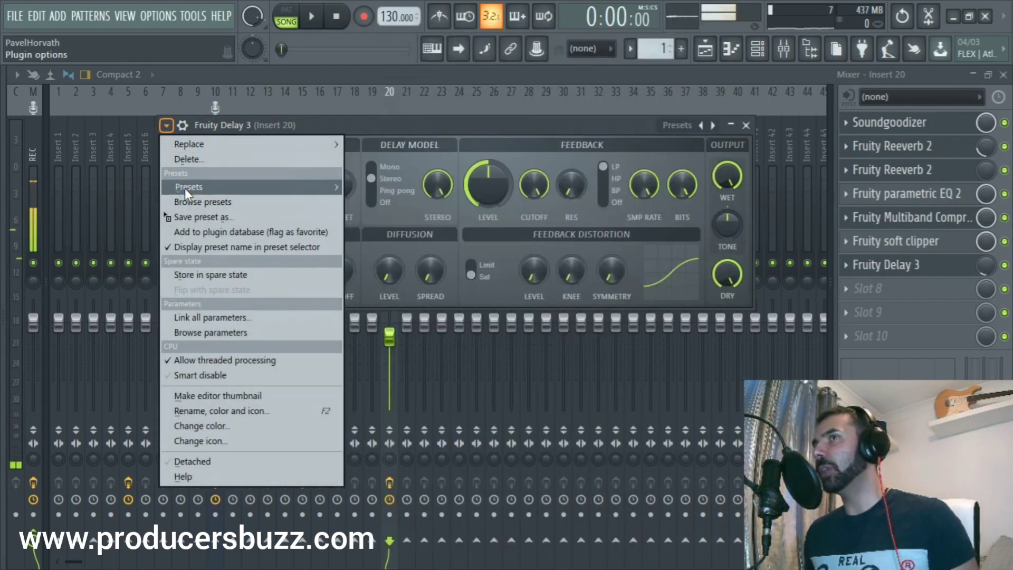
mouse_move(185, 188)
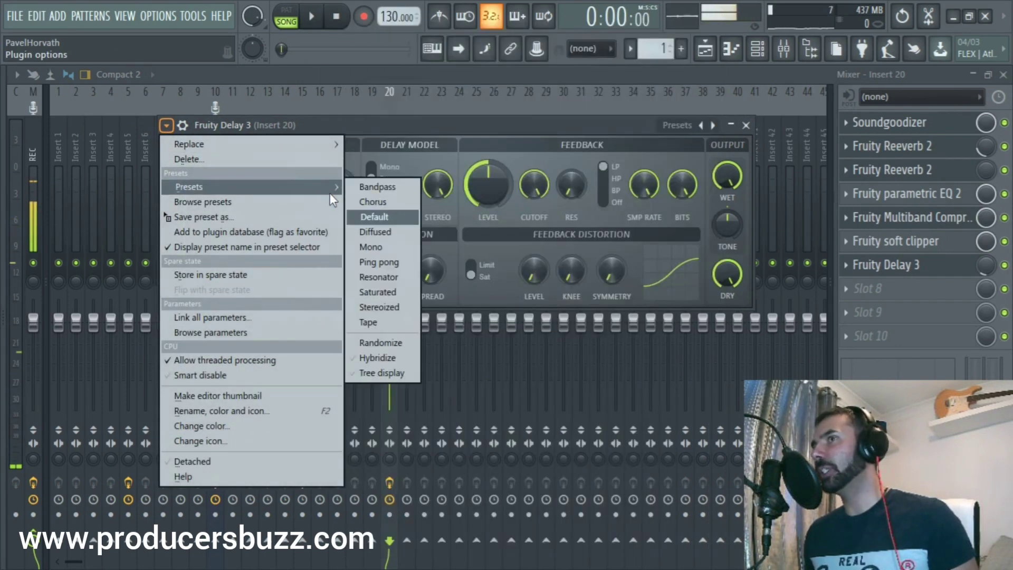
click(395, 294)
- Play the vocal, close the delay window and set the slot 3 reverb's mix level to about 5%
key(space)
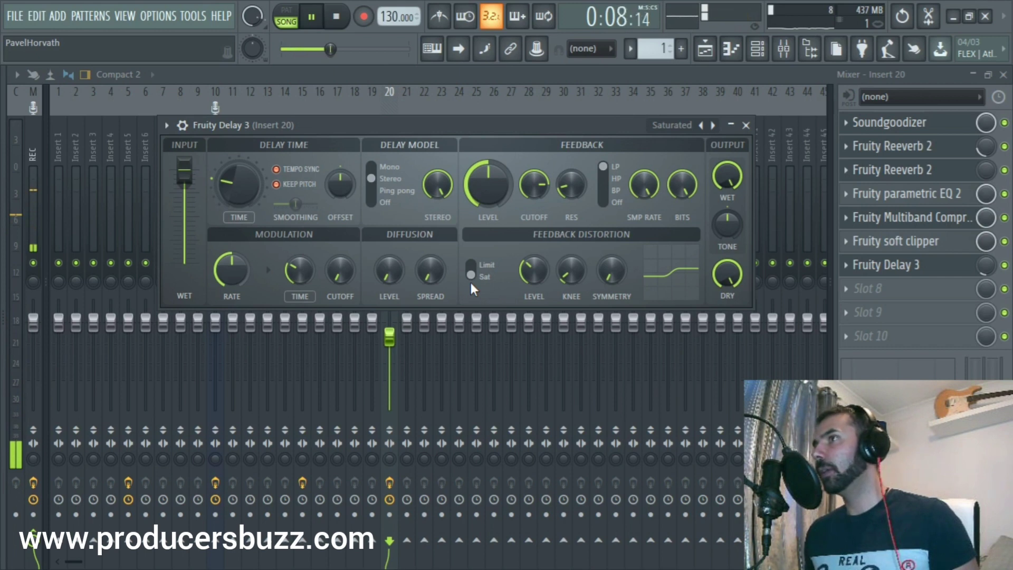
key(Escape)
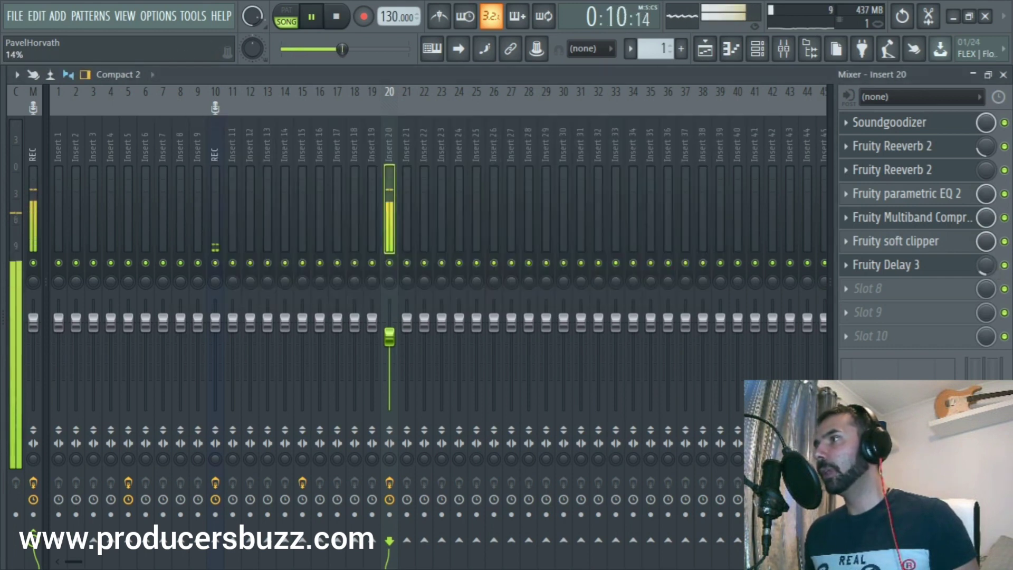
drag(992, 177, 992, 192)
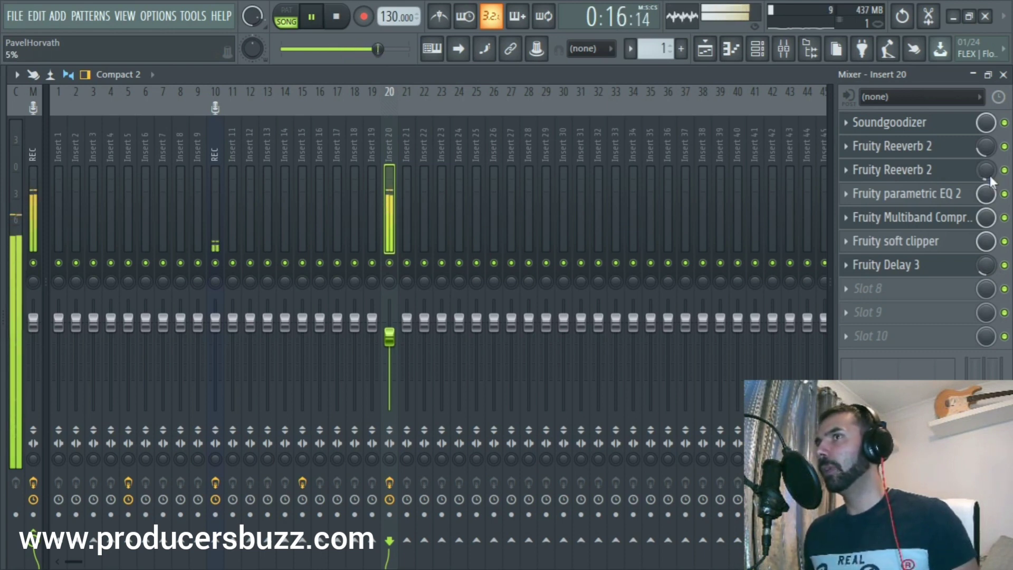
key(space)
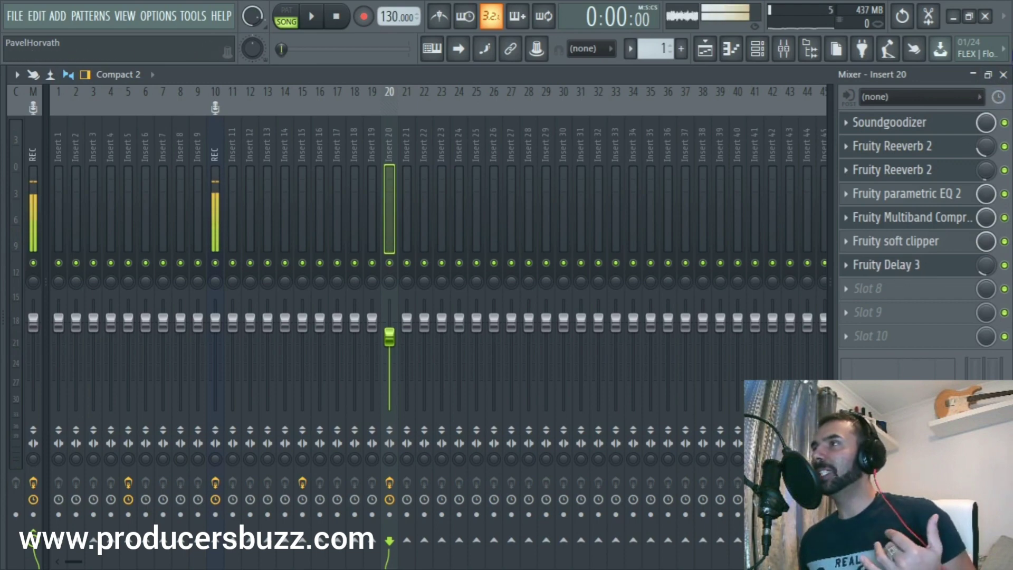
- Close the mixer and move the Fruity Delay 3 window clear of the vocal clip in the playlist
click(1003, 75)
drag(606, 130, 625, 245)
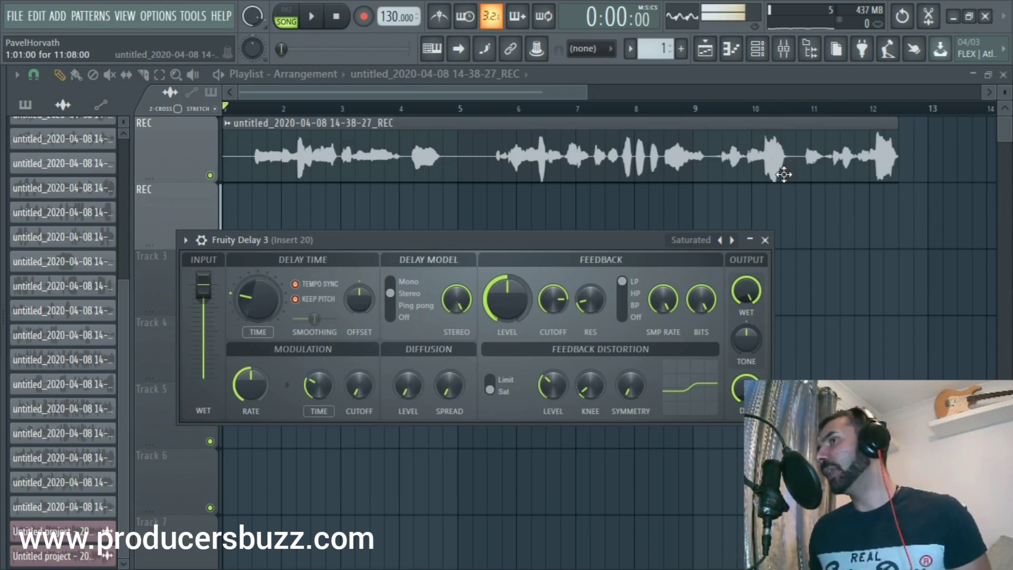
drag(518, 237, 568, 197)
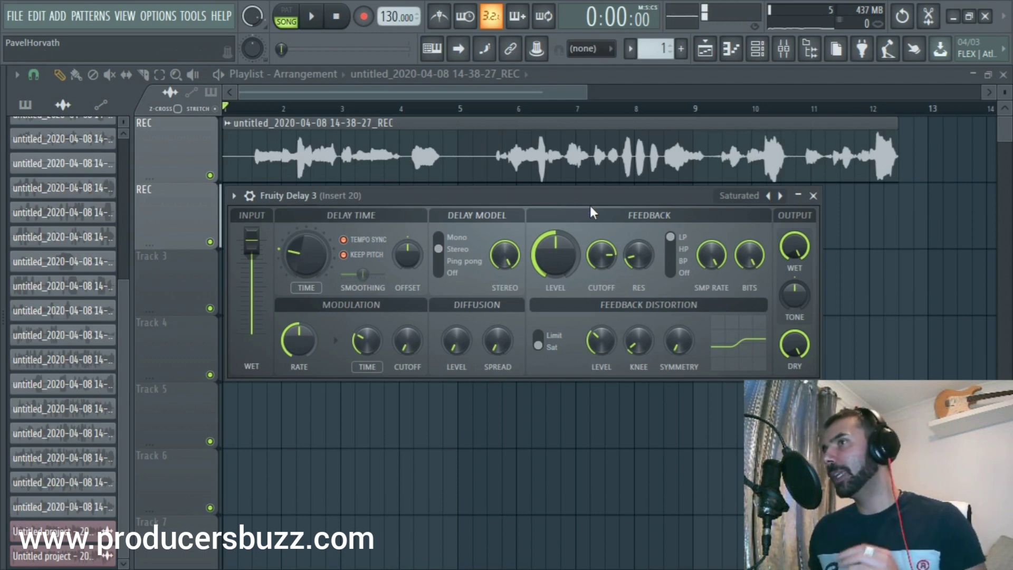
- Insert a FLEX instrument into the channel rack and load Synpluck Buzzy from its Mobile Synth Pluck pack
click(758, 48)
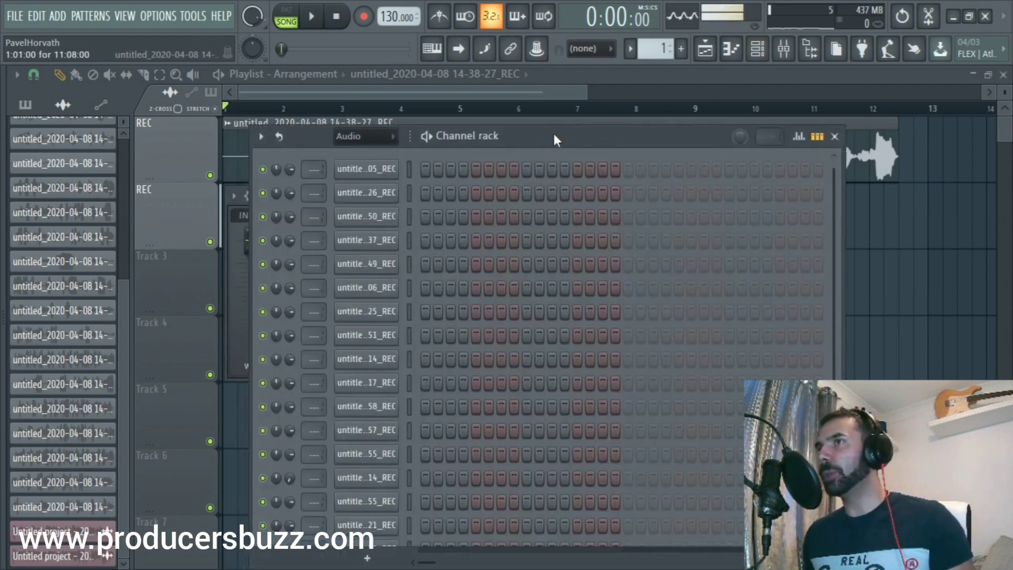
drag(551, 137, 561, 130)
right_click(385, 172)
mouse_move(484, 289)
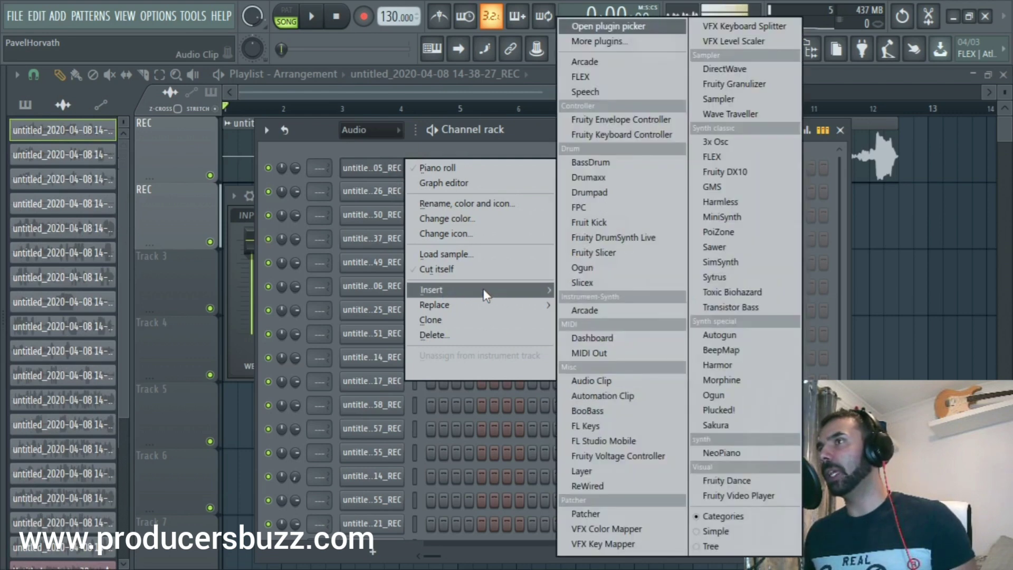
click(582, 77)
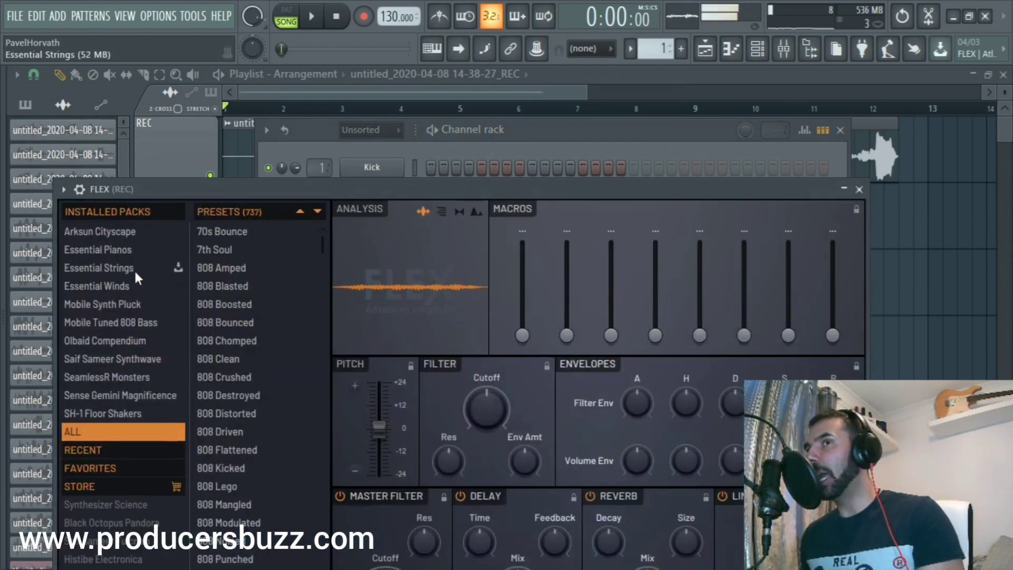
click(127, 305)
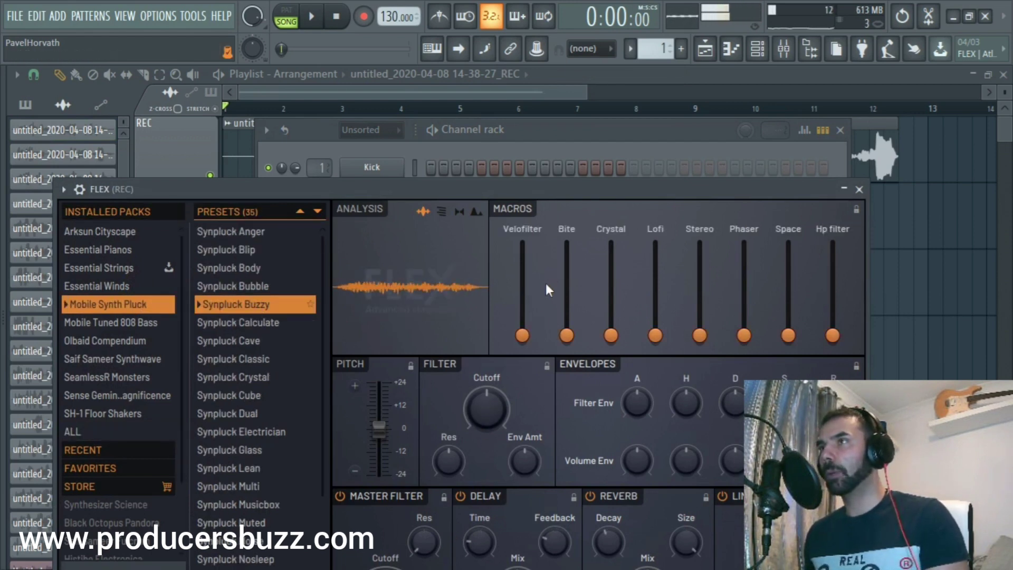
- Close the FLEX instrument window and open the FLEX channel's piano roll
drag(549, 191, 670, 88)
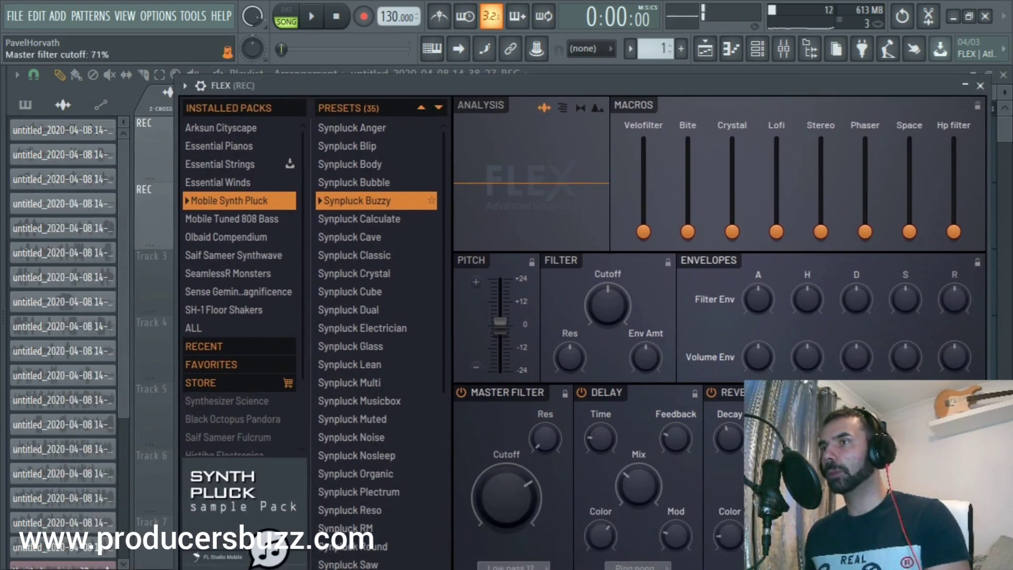
drag(816, 86, 723, 100)
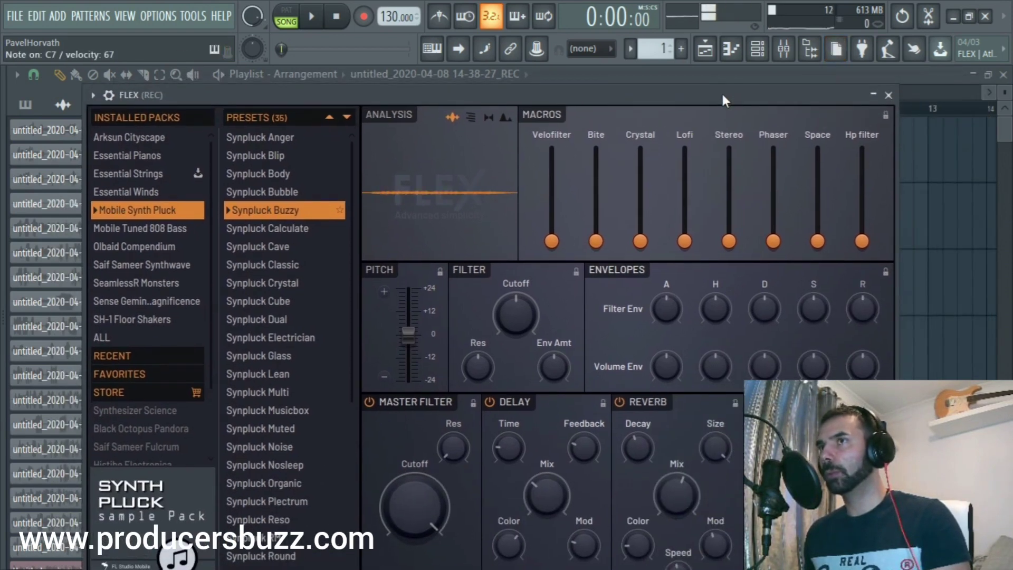
click(889, 95)
right_click(403, 258)
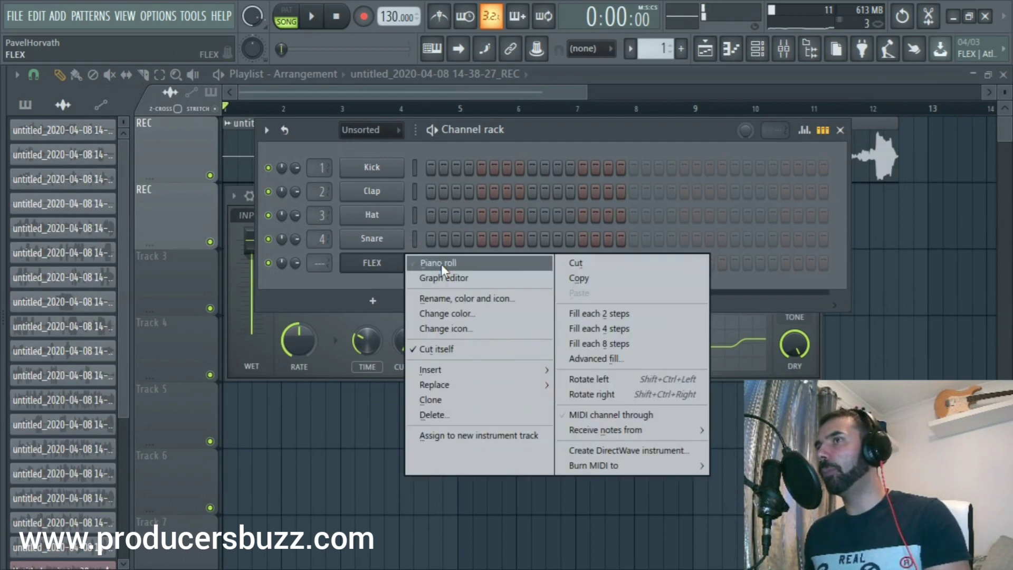
click(442, 265)
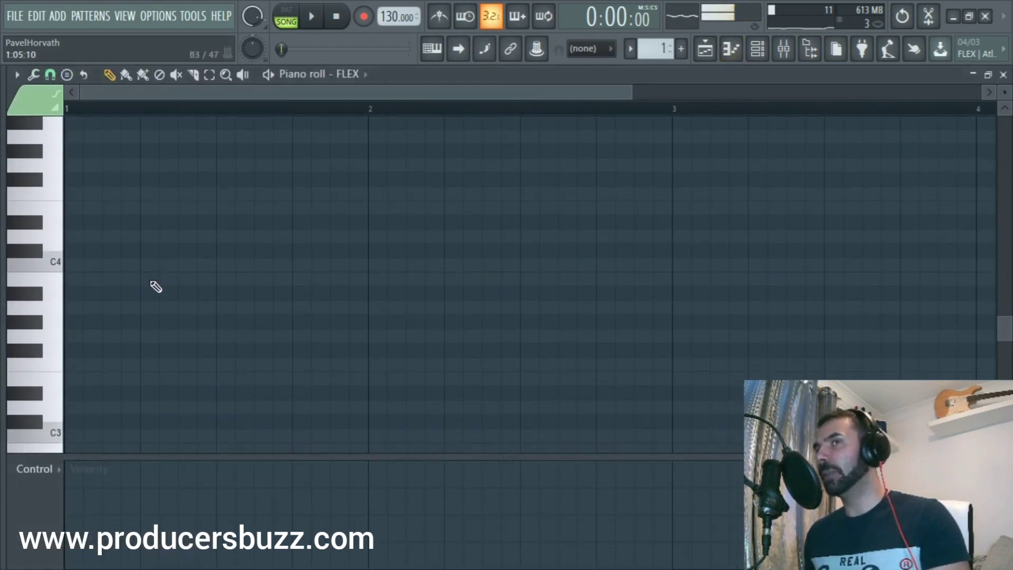
- Draw two chords of C7, A6 and F6 on beats 1 and 2 of bar 1, each note two steps long
scroll(166, 263, down, 1)
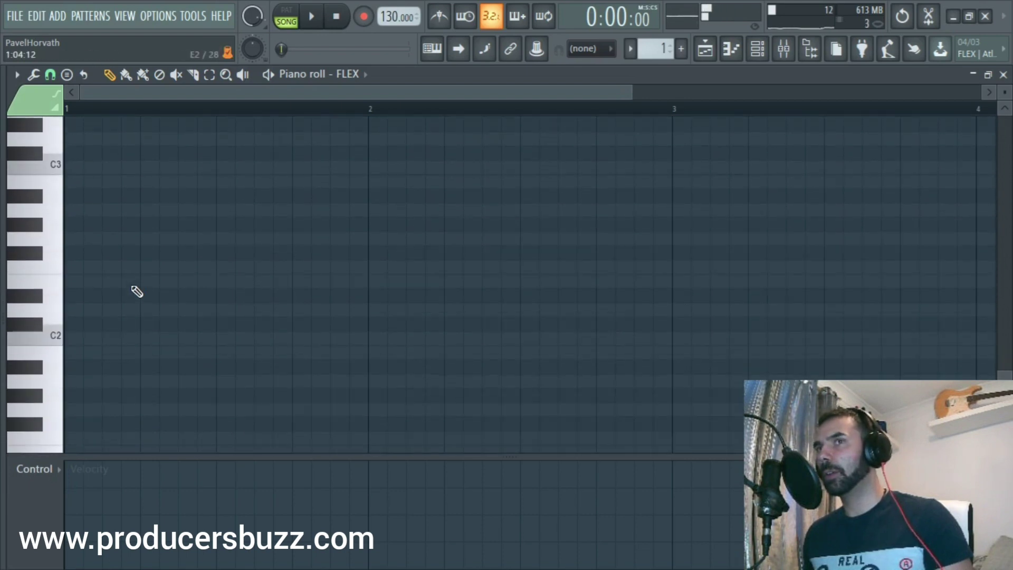
drag(642, 94, 866, 94)
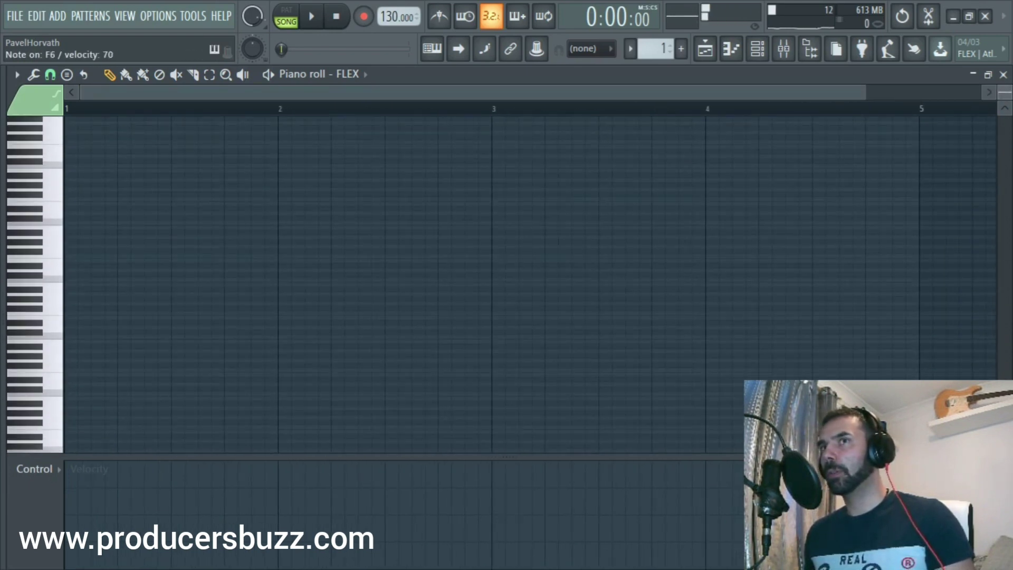
click(72, 210)
drag(865, 92, 194, 107)
scroll(158, 208, up, 3)
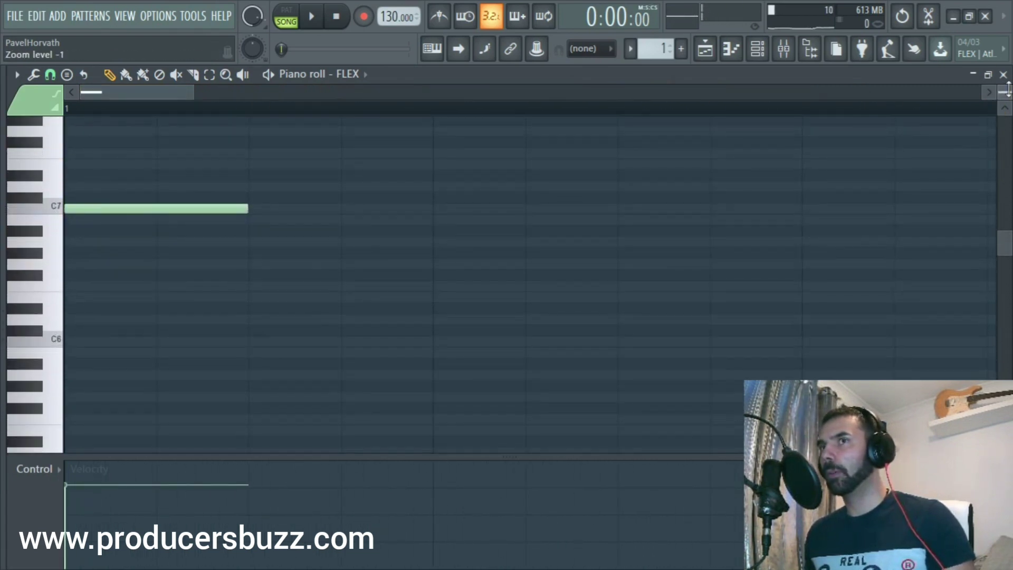
click(121, 242)
click(76, 288)
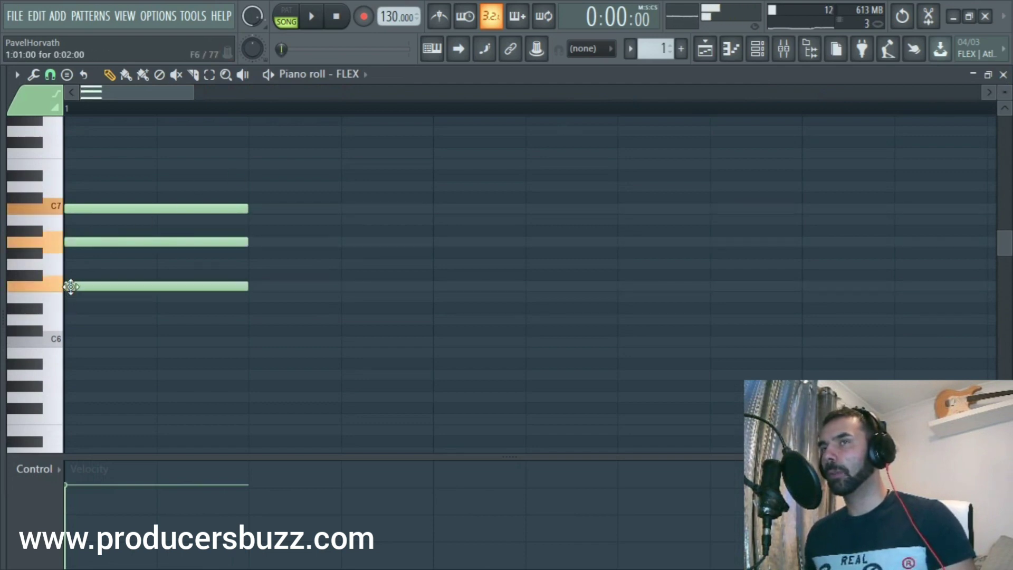
click(448, 209)
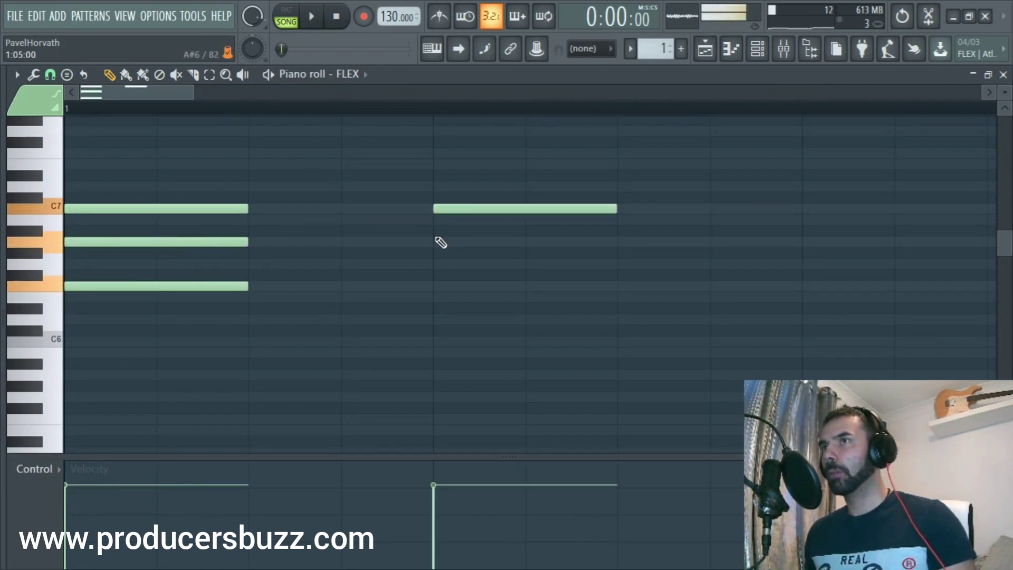
click(441, 242)
click(435, 287)
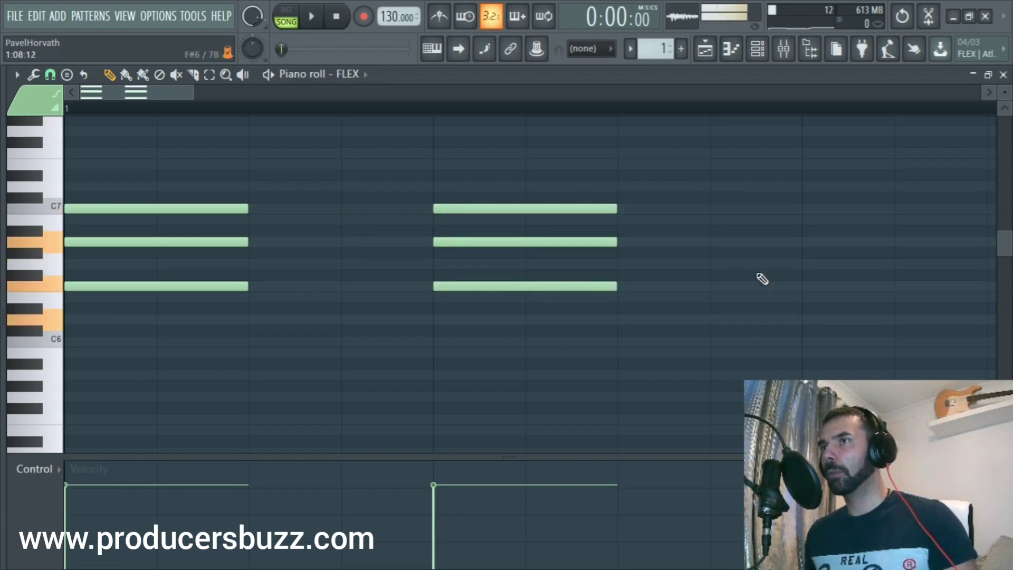
- Draw two chords of A6, F6 and D6 on beats 3 and 4 of bar 1
click(807, 243)
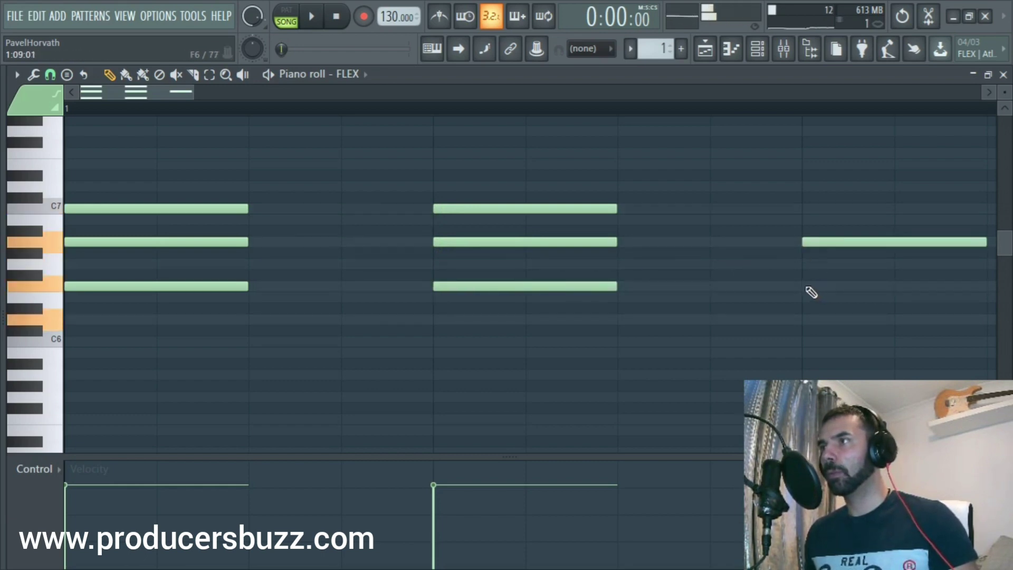
click(809, 287)
click(809, 319)
drag(186, 93, 520, 94)
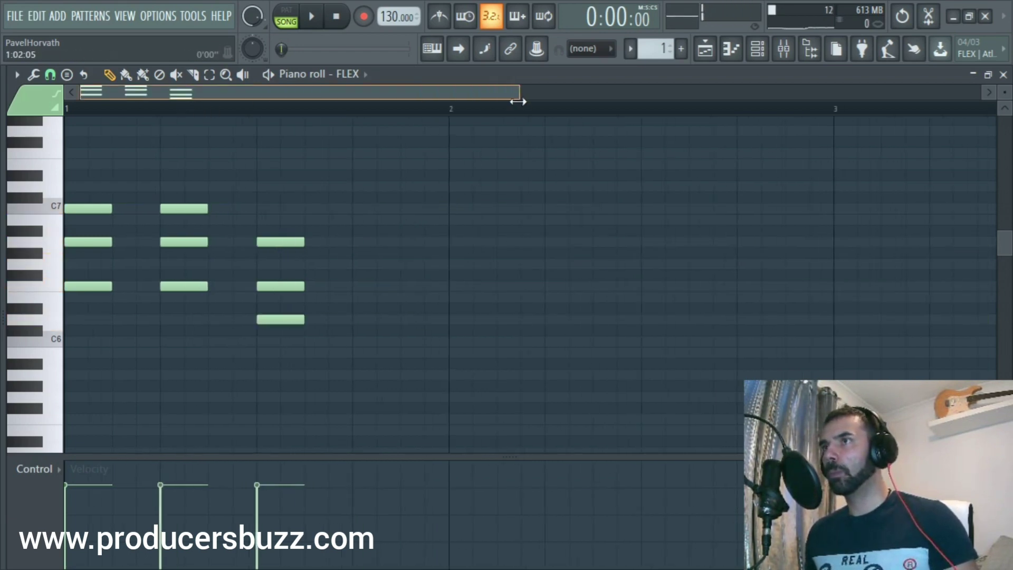
click(348, 243)
click(354, 286)
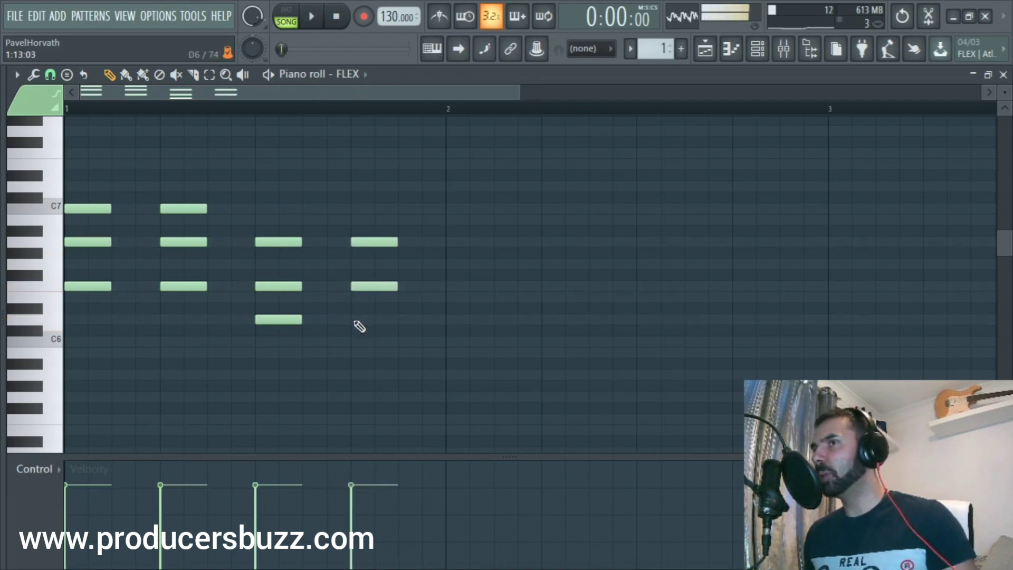
click(353, 319)
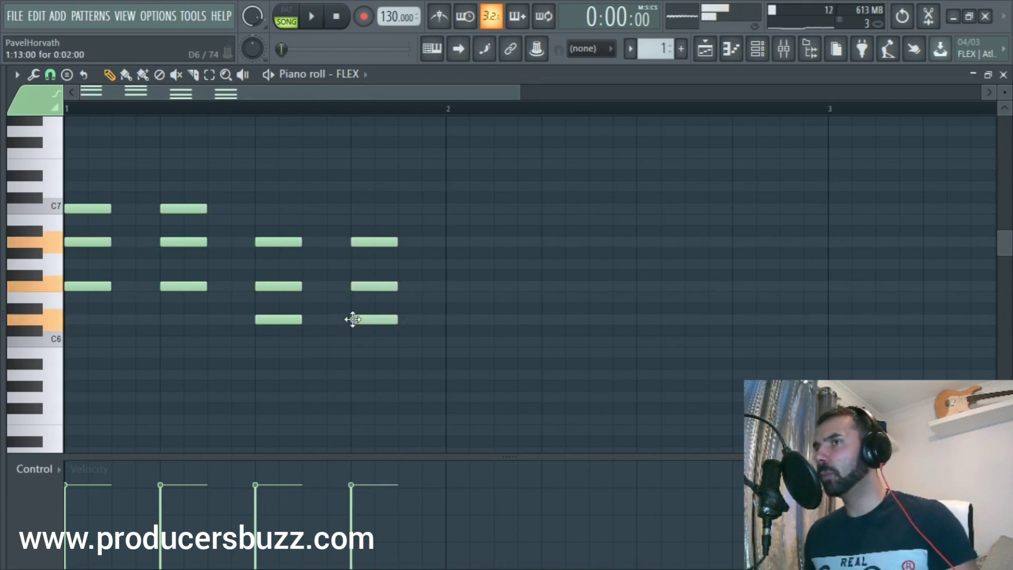
- Try a G6, E6 and C6 chord at the very end of bar 1 and remove it after playing the pattern
click(404, 264)
click(404, 297)
click(406, 341)
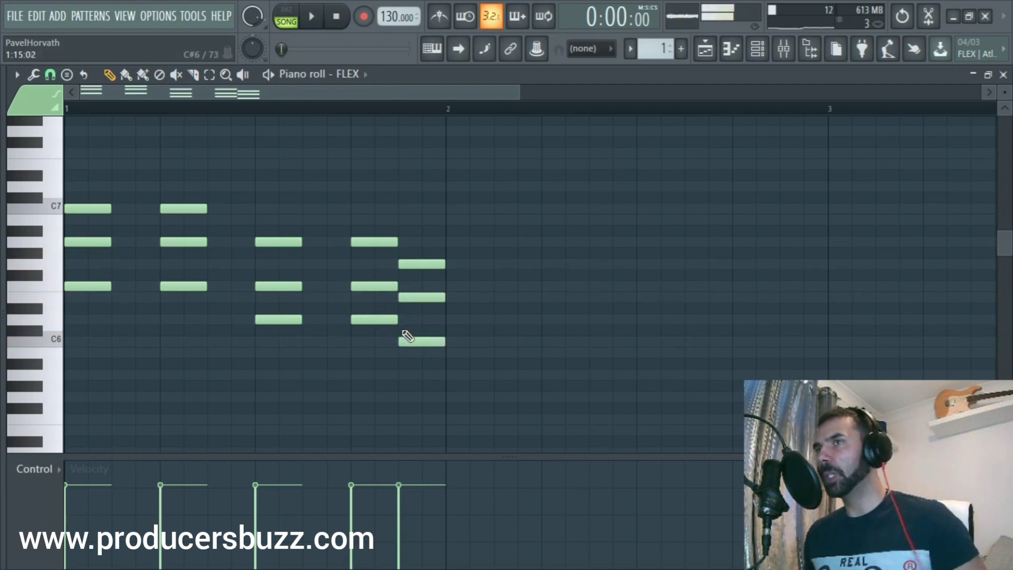
click(310, 17)
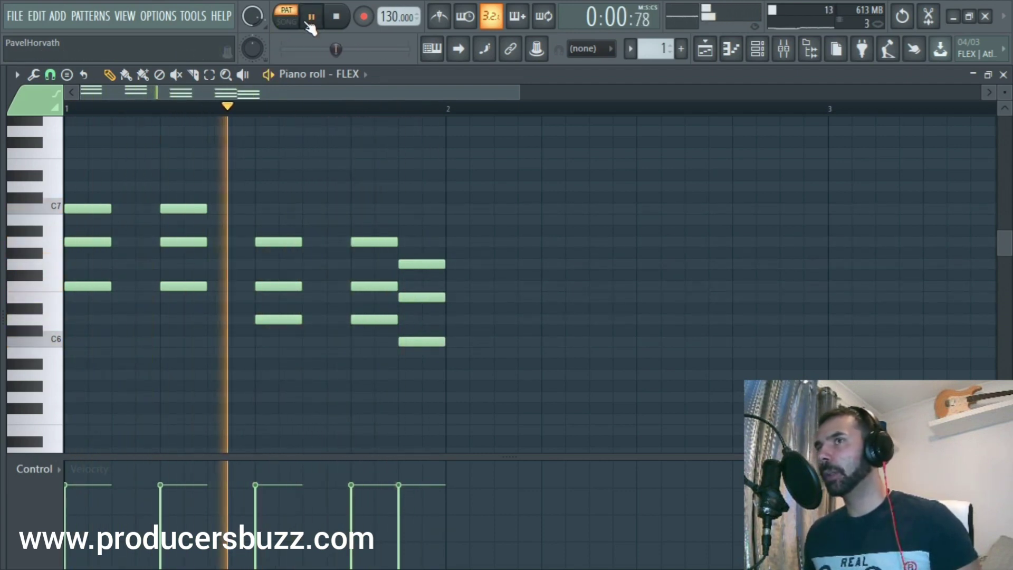
right_click(420, 263)
right_click(421, 297)
right_click(421, 342)
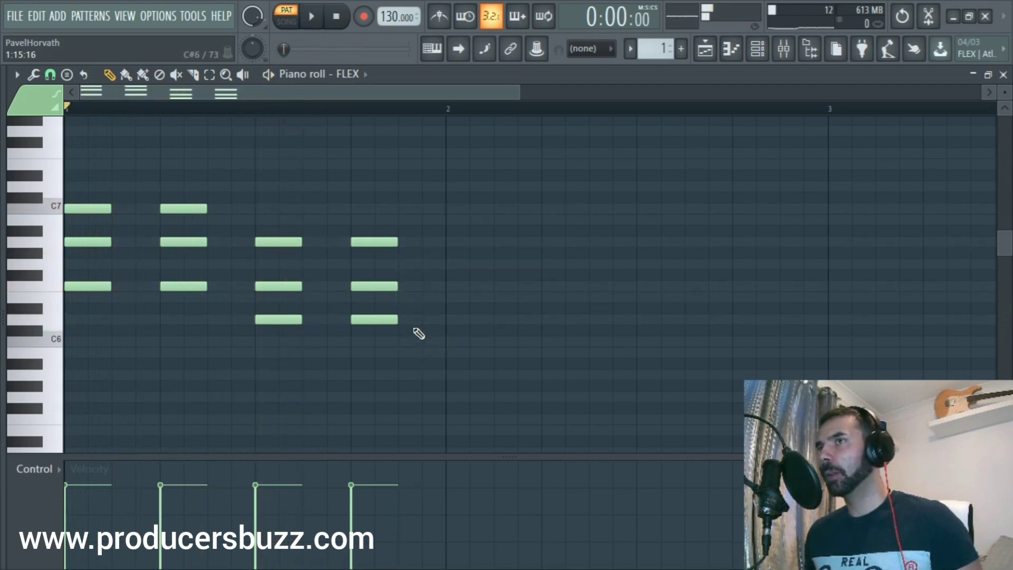
- Move the fourth chord's A6 note two steps later and shift the second chord one step later
drag(379, 241, 427, 242)
key(space)
drag(192, 209, 216, 211)
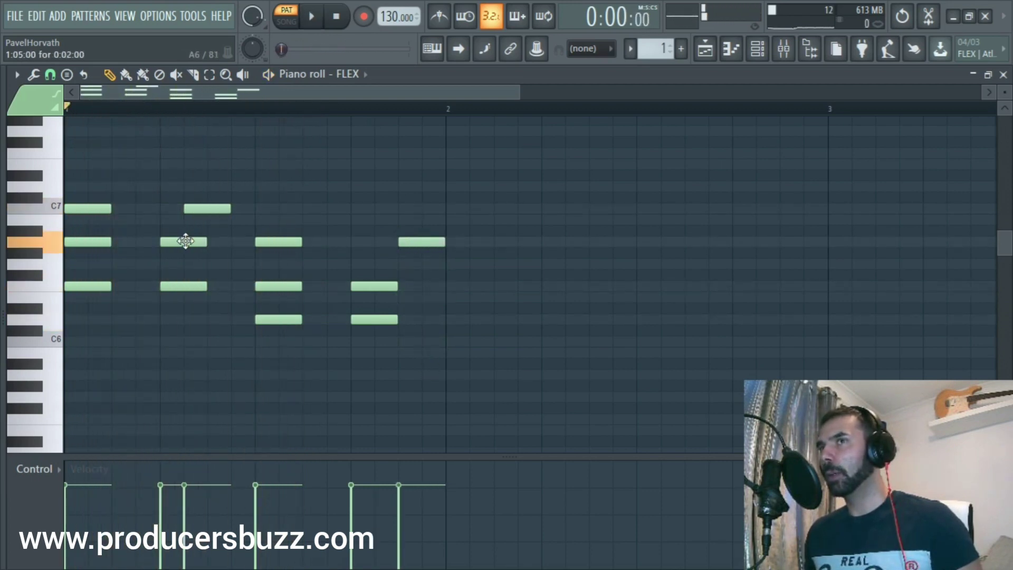
drag(191, 285, 215, 286)
key(space)
- Align all three notes of the fourth chord one step after beat 4 while auditioning the pattern
drag(373, 285, 395, 320)
key(space)
key(space)
drag(433, 286, 409, 287)
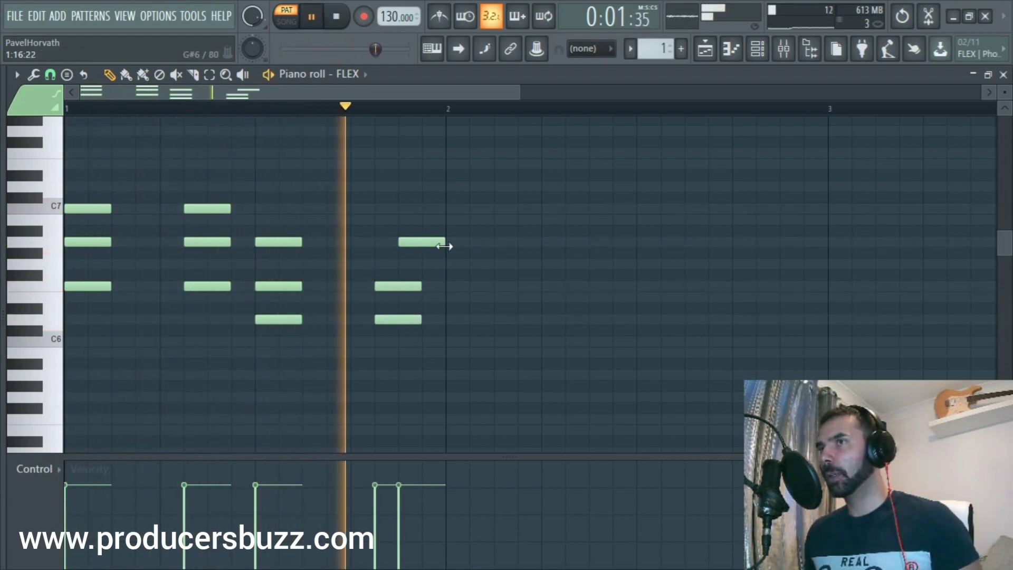
drag(440, 247, 416, 248)
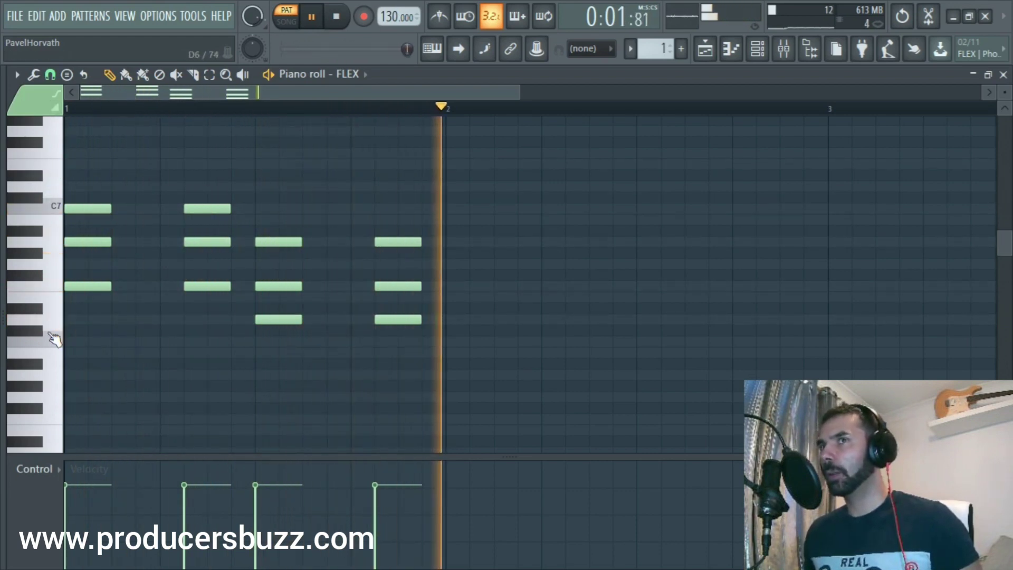
- Transpose all the notes down one octave and listen to the pattern
key(ctrl+a)
key(ctrl+Down)
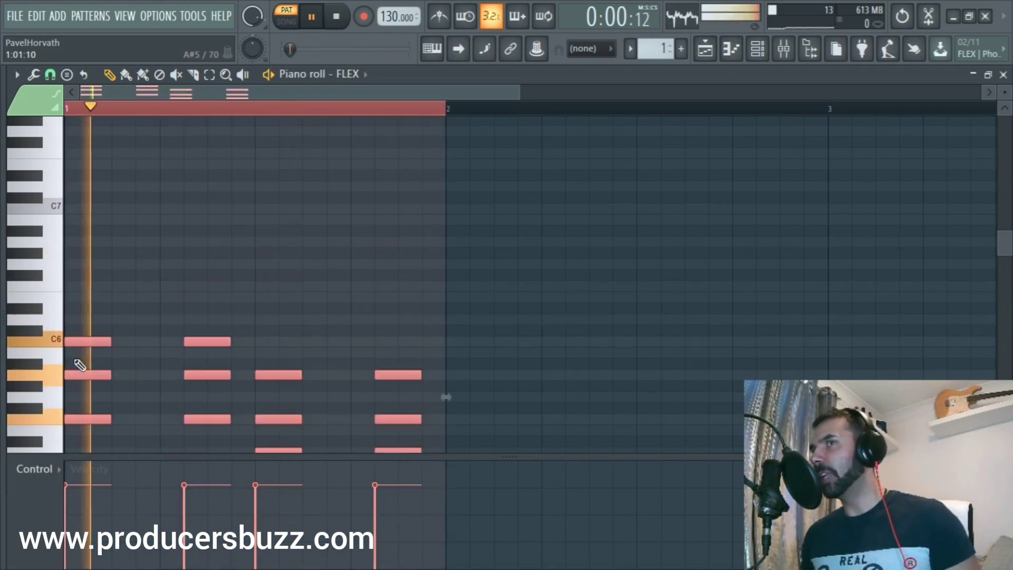
scroll(464, 149, down, 1)
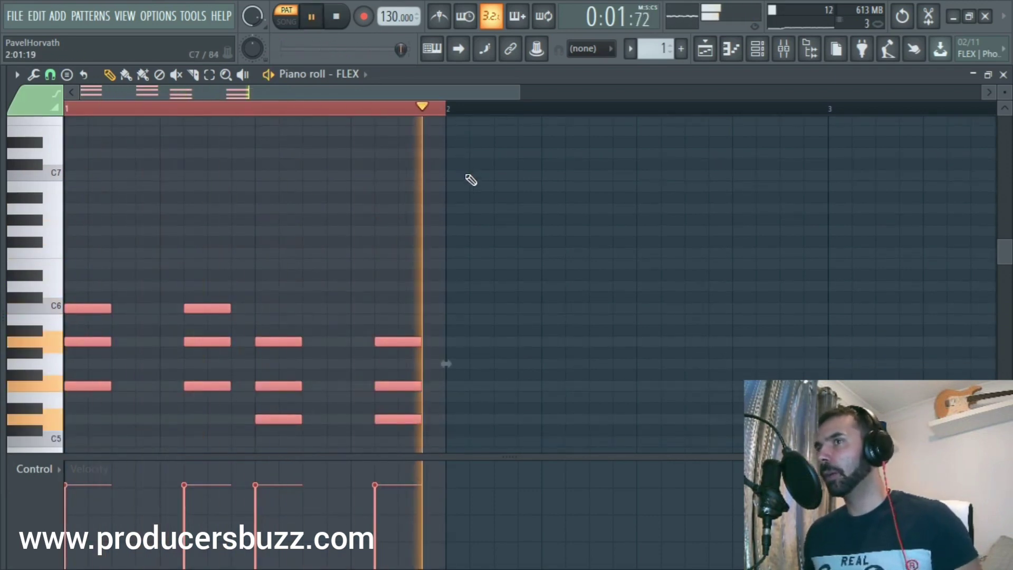
key(space)
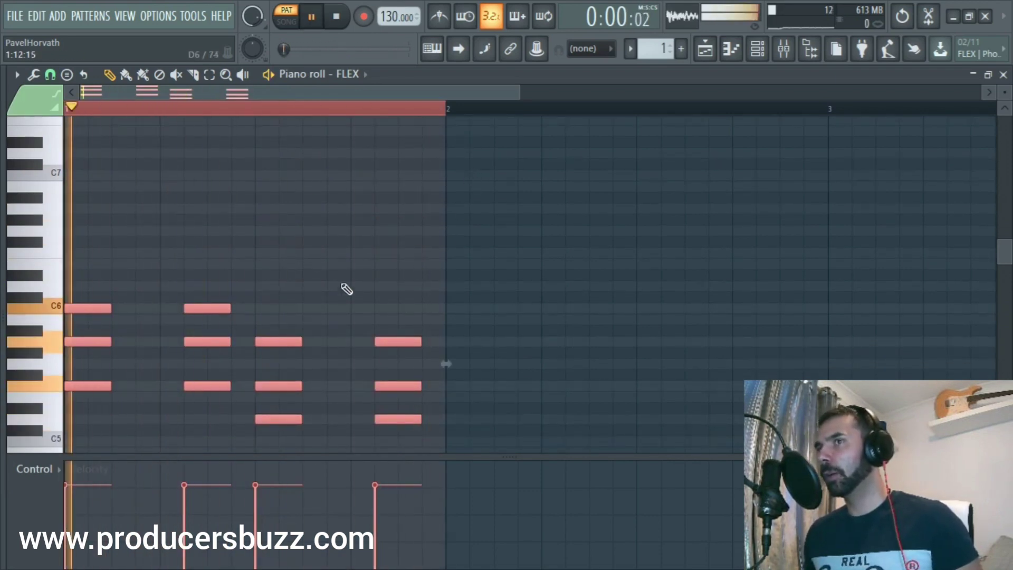
- Move the last two chords eight steps later to the start of bar 2 and play the pattern
click(209, 75)
drag(478, 238, 301, 422)
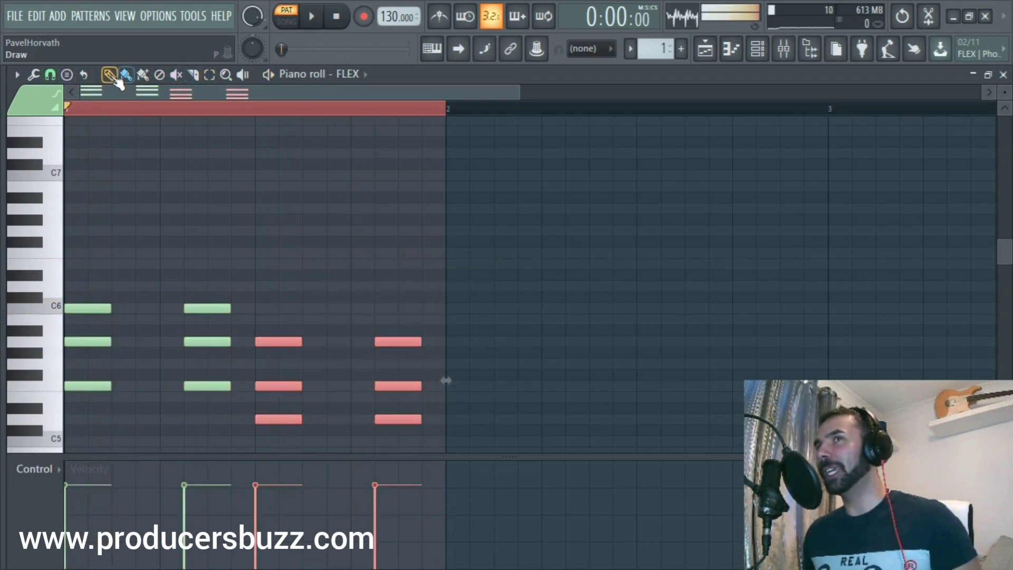
drag(275, 345, 466, 344)
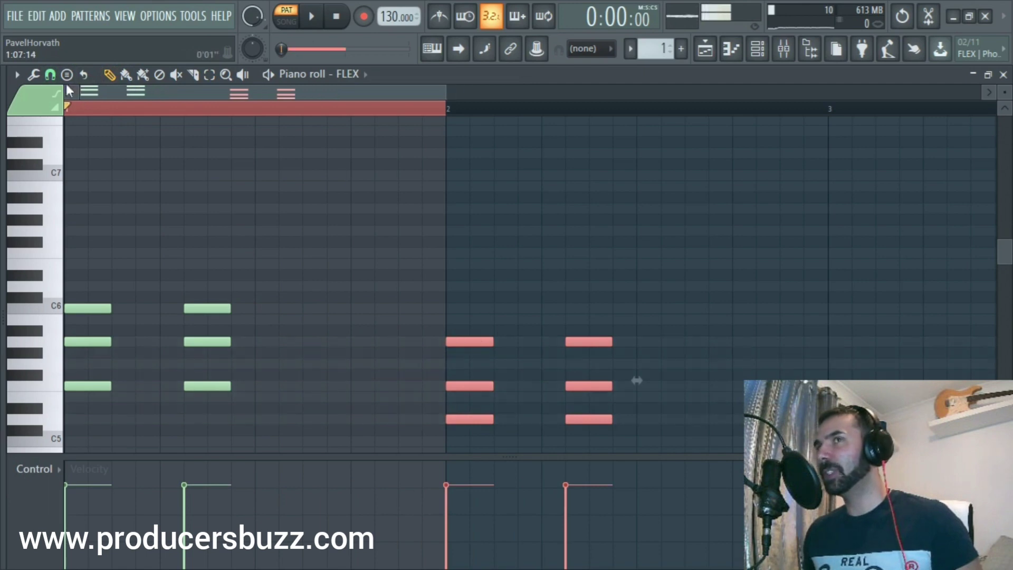
click(69, 112)
key(space)
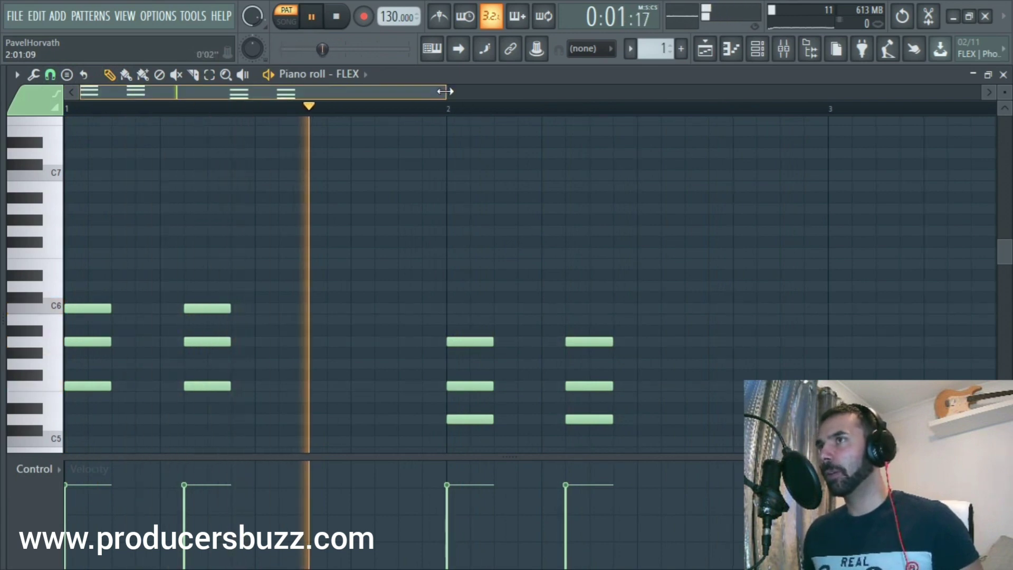
- Try an extra C6, A5 and F5 chord on beat 4 of bar 1 and remove it again
drag(446, 93, 568, 95)
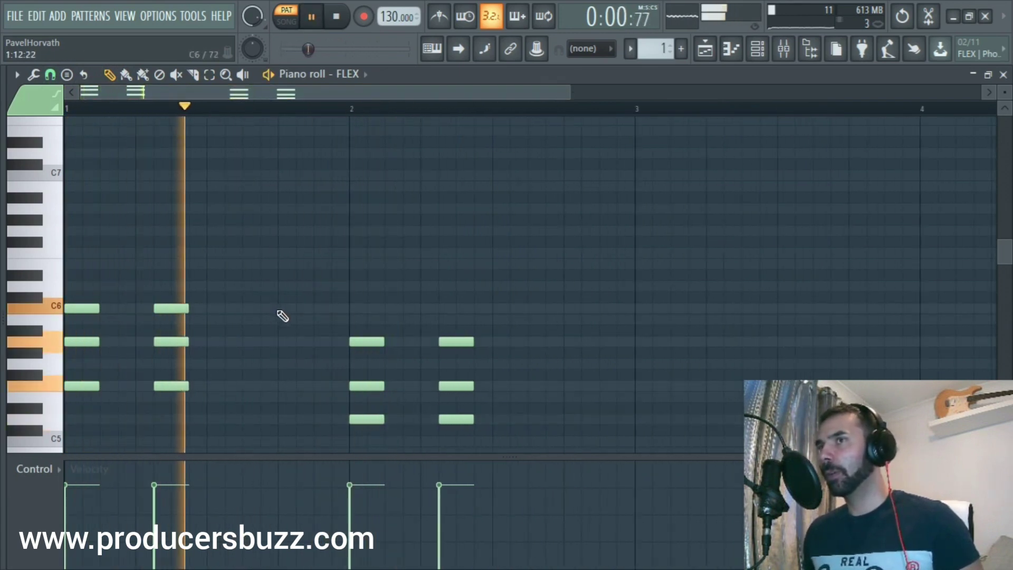
click(281, 309)
click(285, 342)
click(281, 386)
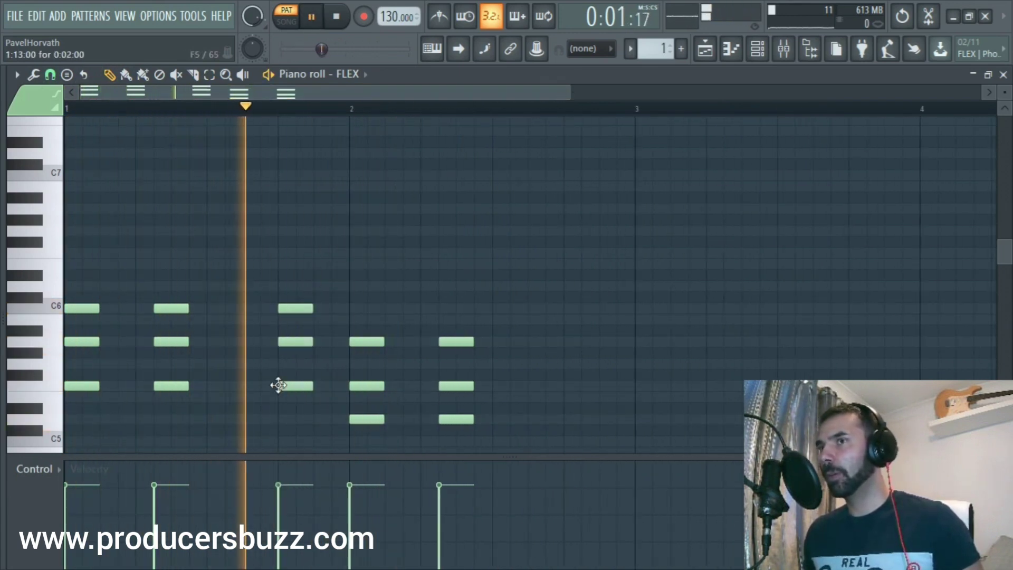
right_click(296, 386)
right_click(295, 342)
right_click(296, 308)
key(space)
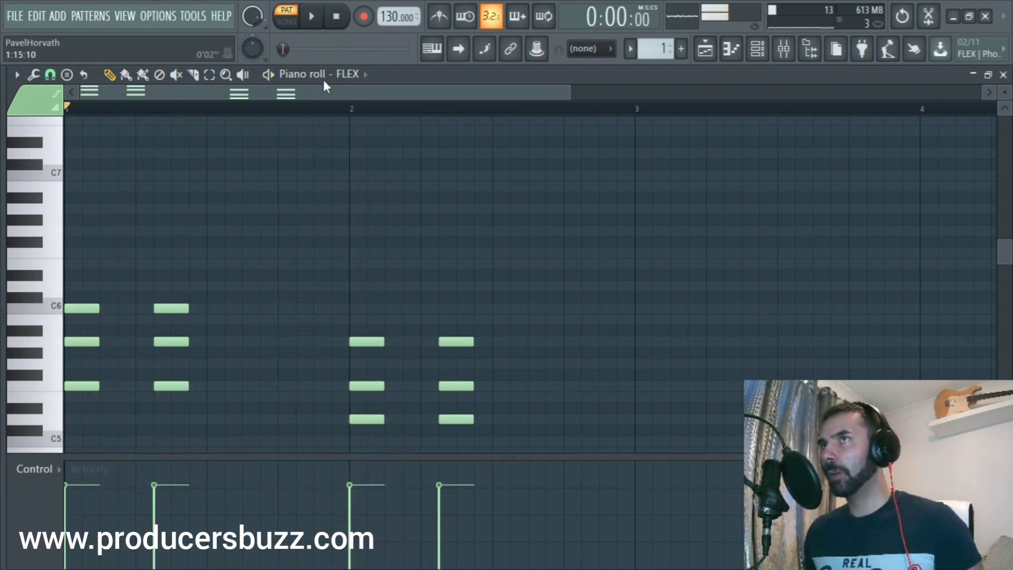
- Set the project tempo to 140 BPM and play the pattern
drag(392, 19, 392, 15)
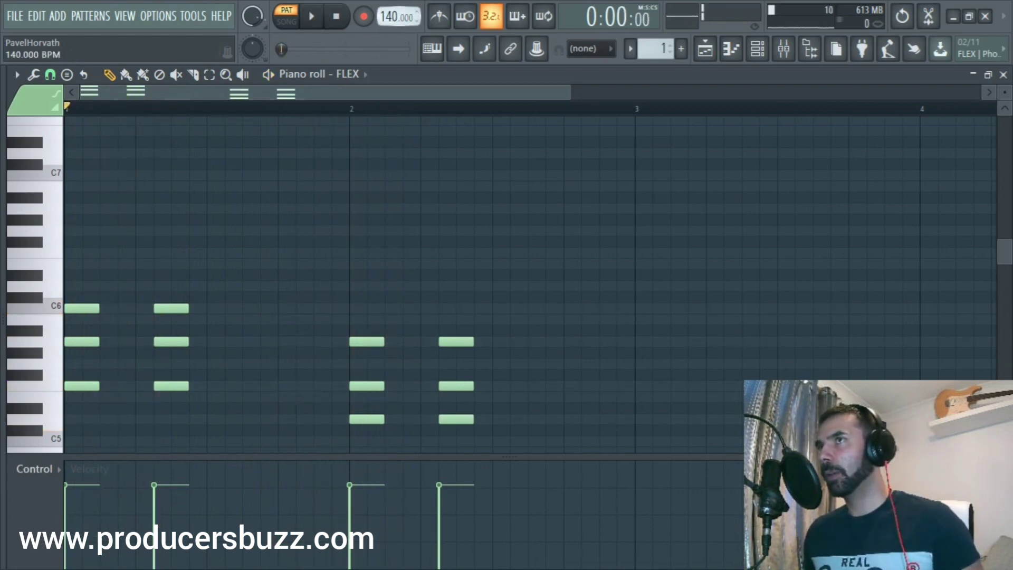
key(space)
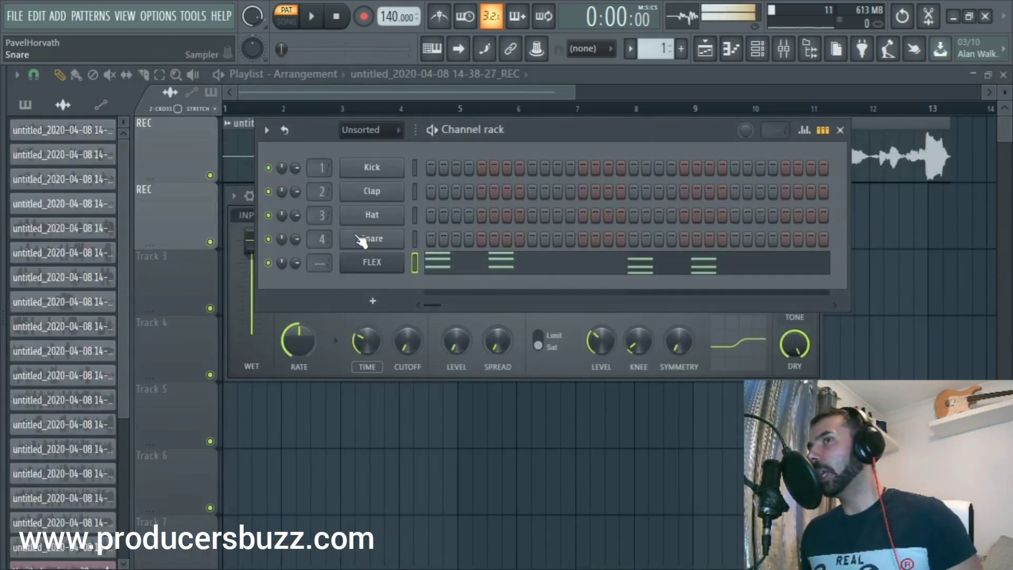
- Route the FLEX channel to mixer insert 22 and load Soundgoodizer in its first effect slot
drag(320, 262, 320, 256)
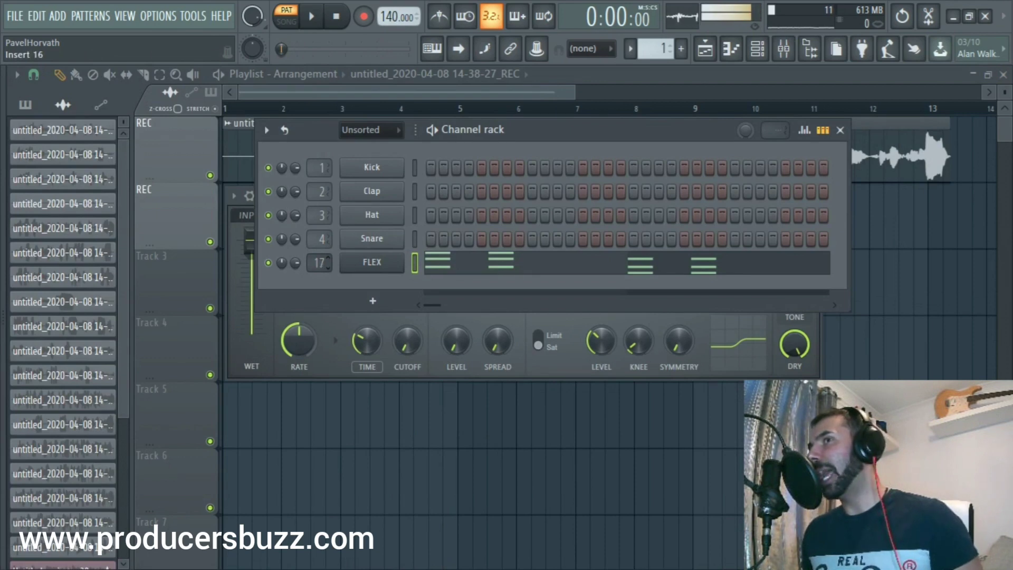
double_click(321, 264)
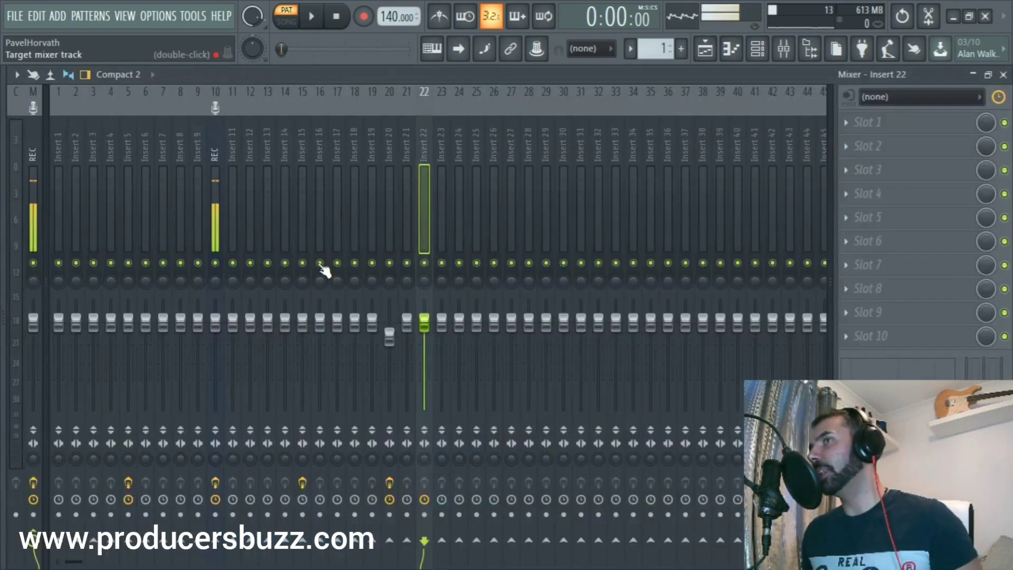
click(884, 125)
mouse_move(855, 143)
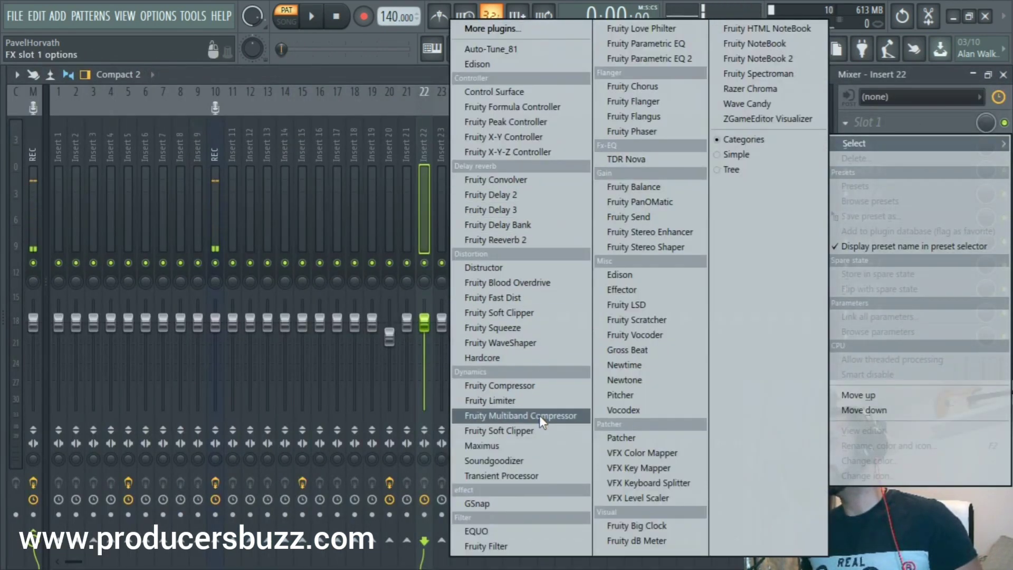
click(531, 461)
drag(227, 267, 590, 155)
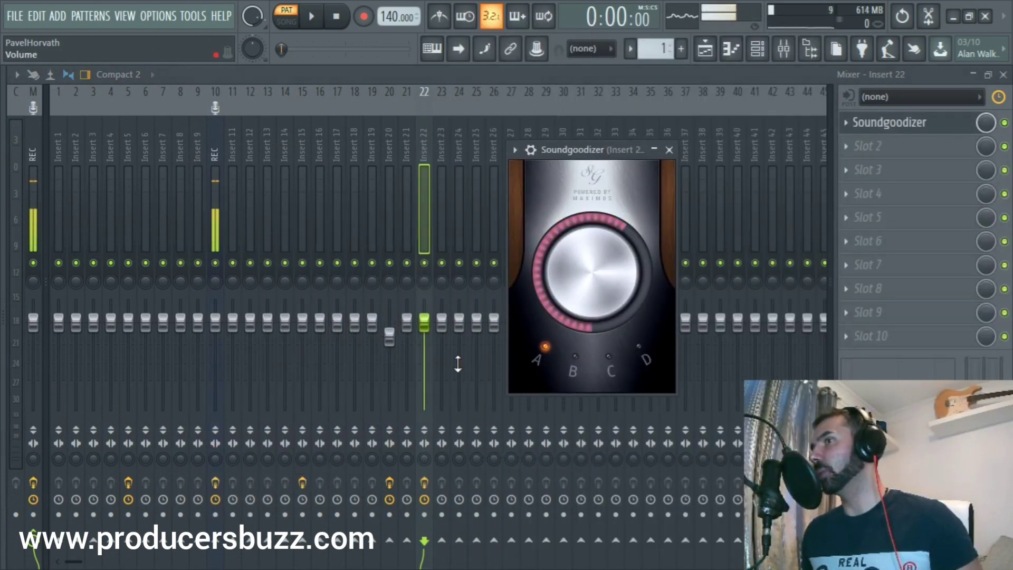
- Play the pattern while raising the Soundgoodizer amount and comparing its modes A to D, then choose mode B
key(space)
mouse_move(593, 243)
mouse_down()
mouse_move(593, 296)
mouse_move(594, 244)
mouse_up()
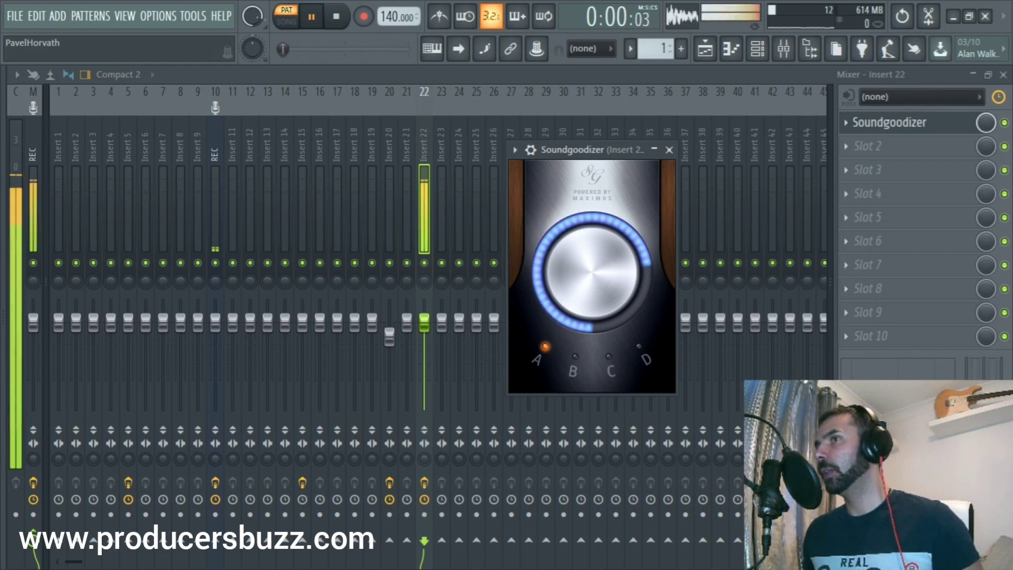
click(576, 357)
click(610, 357)
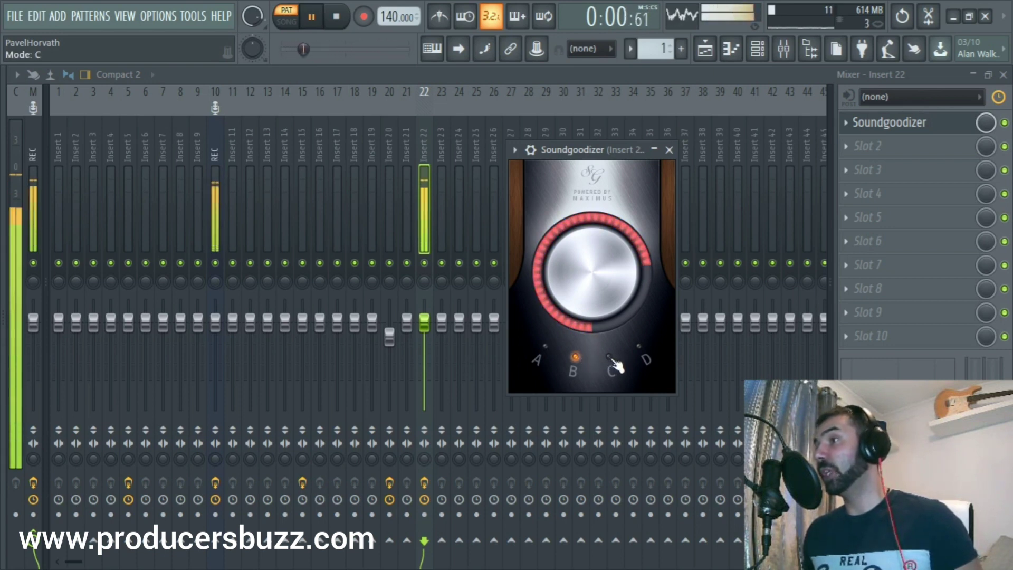
click(609, 357)
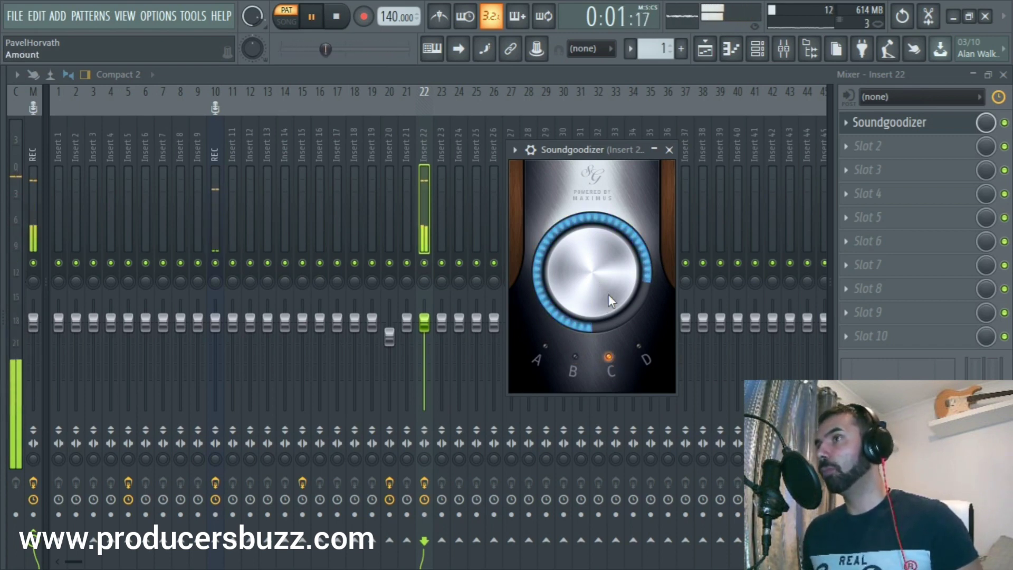
click(640, 347)
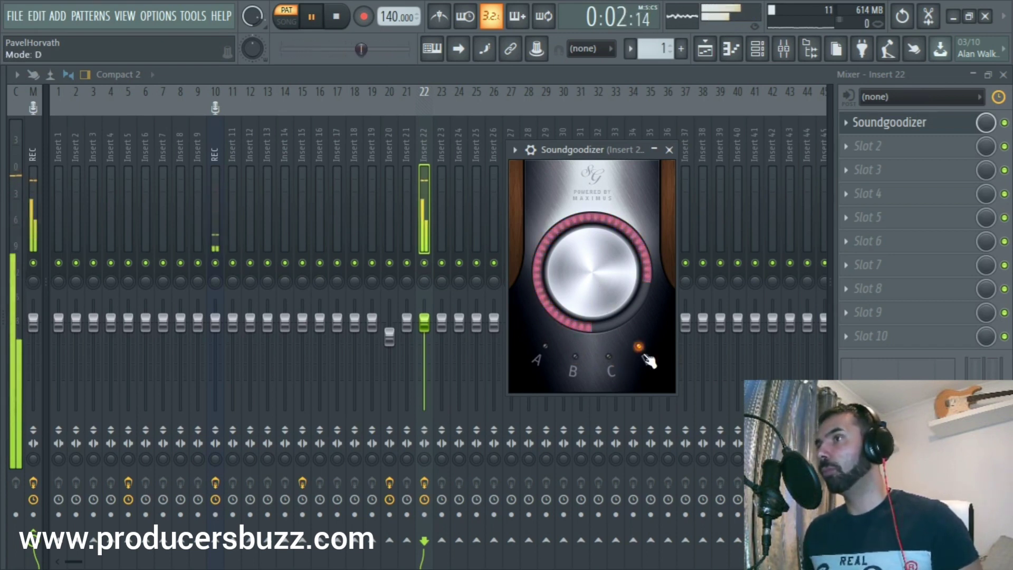
click(575, 357)
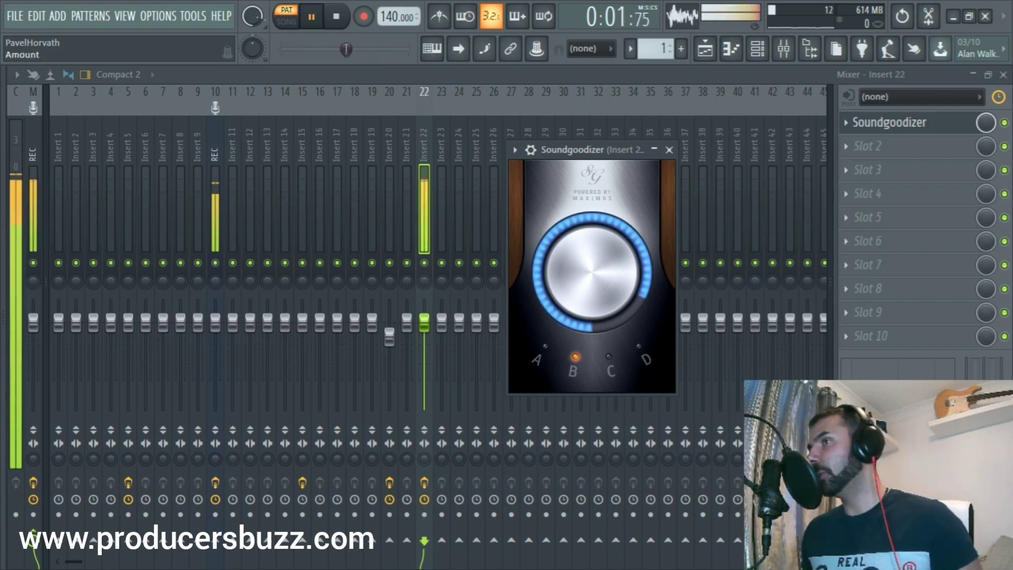
click(545, 347)
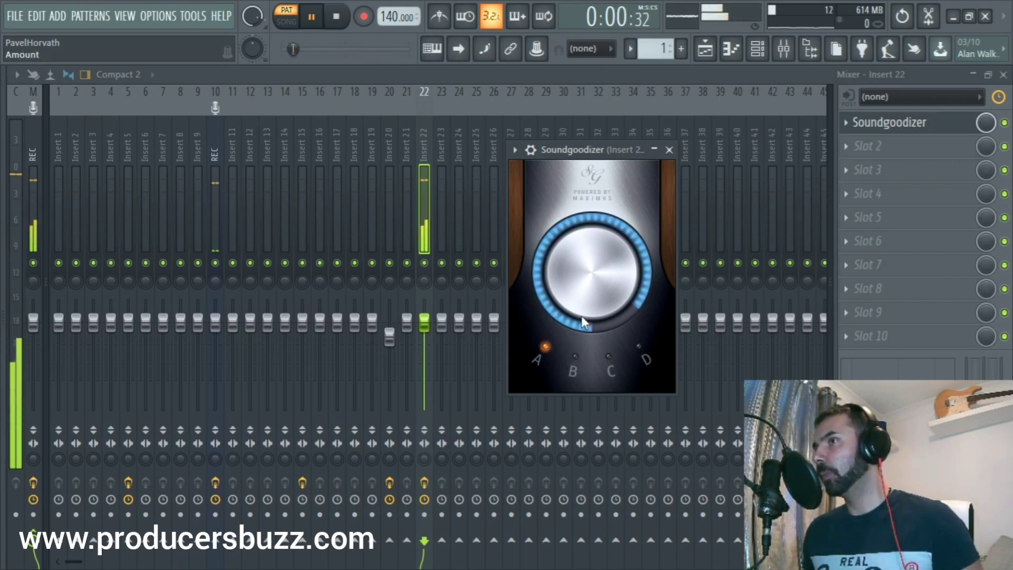
click(575, 358)
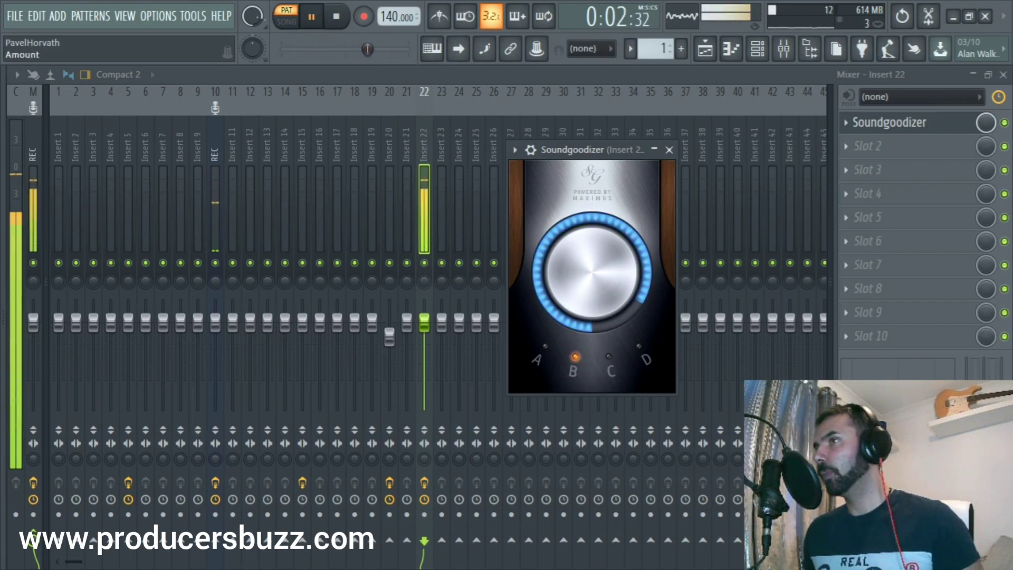
click(669, 150)
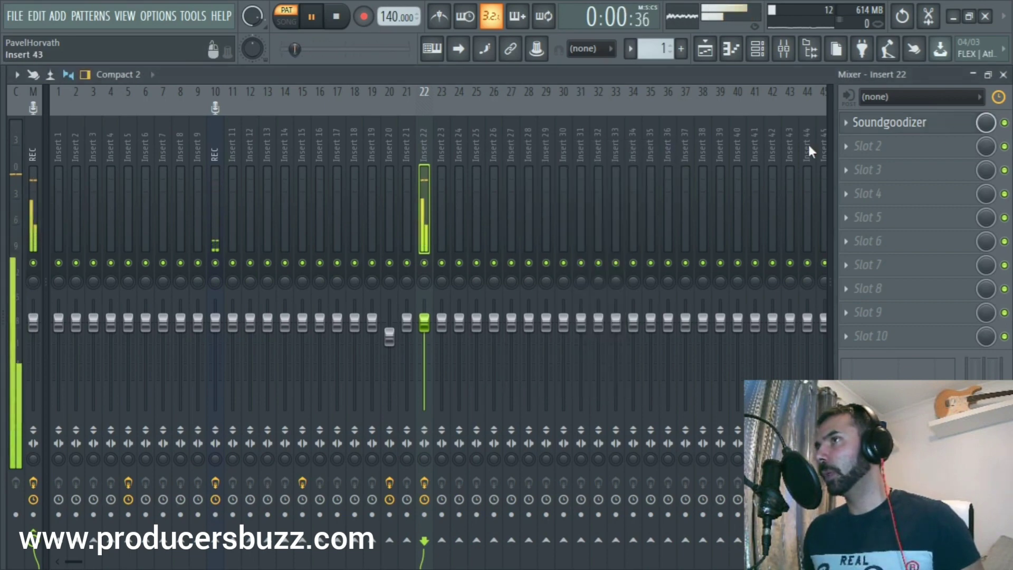
- Load Fruity Reeverb 2 into effect slots 2 and 3 of insert 22 and reduce both slots' mix levels
click(868, 146)
click(572, 236)
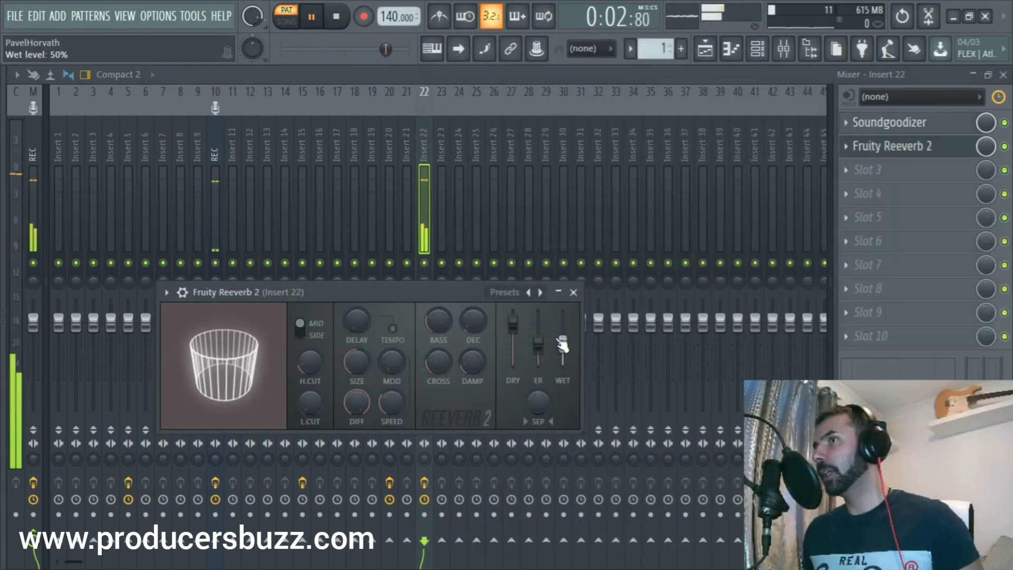
click(574, 292)
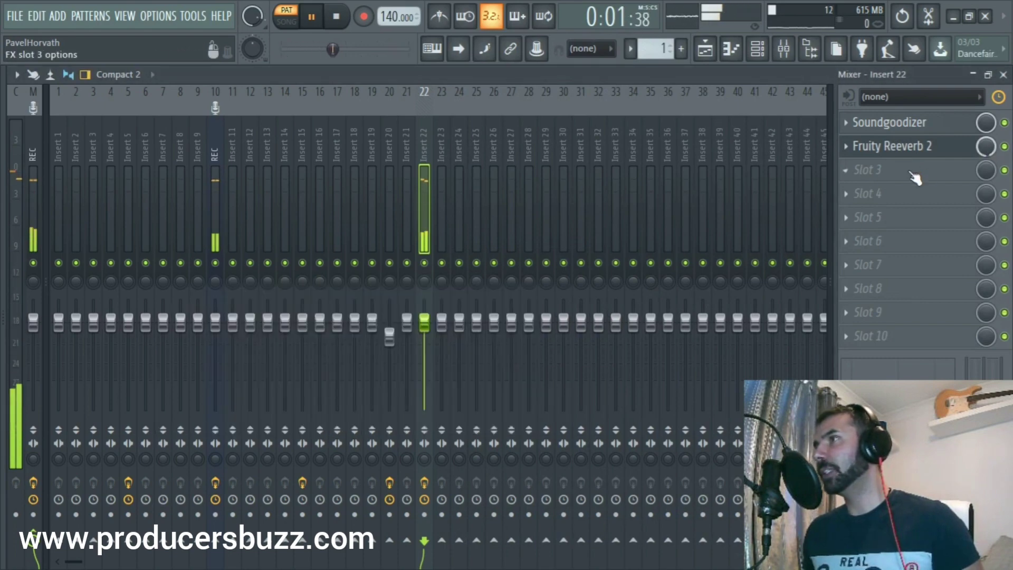
click(868, 170)
click(564, 242)
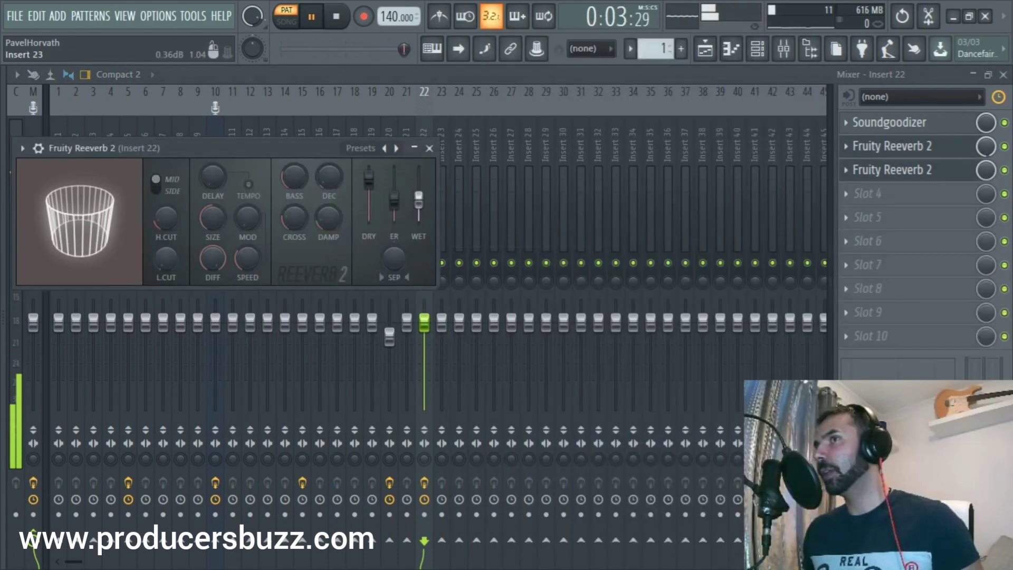
click(429, 149)
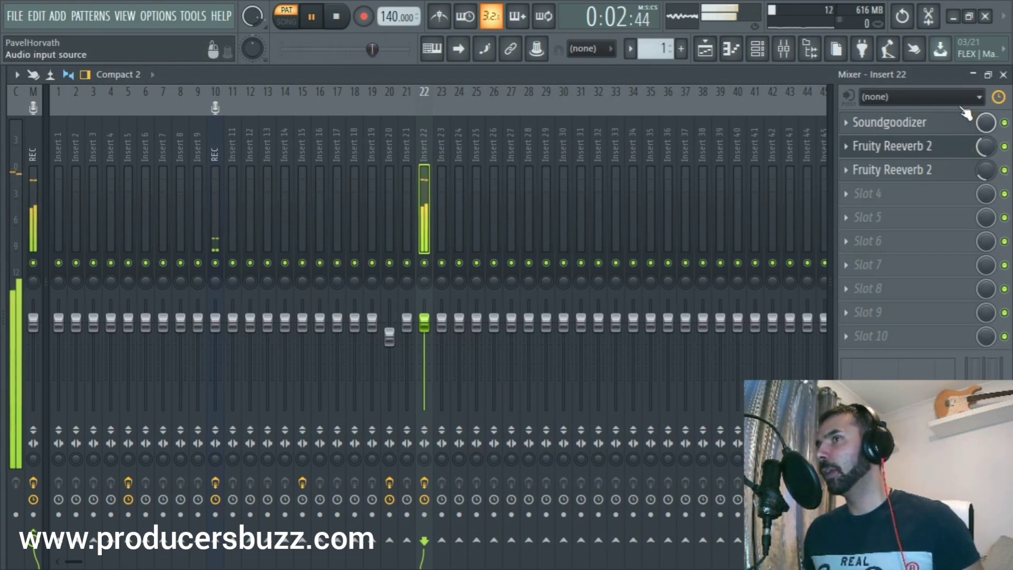
- Reopen Soundgoodizer on insert 22, stop playback and switch the effect to mode A
click(892, 122)
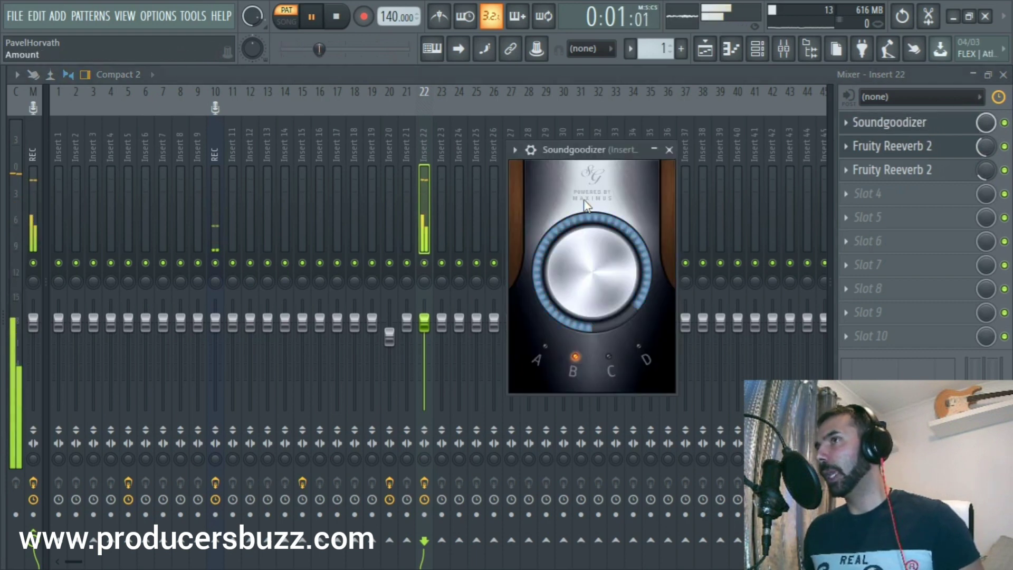
key(space)
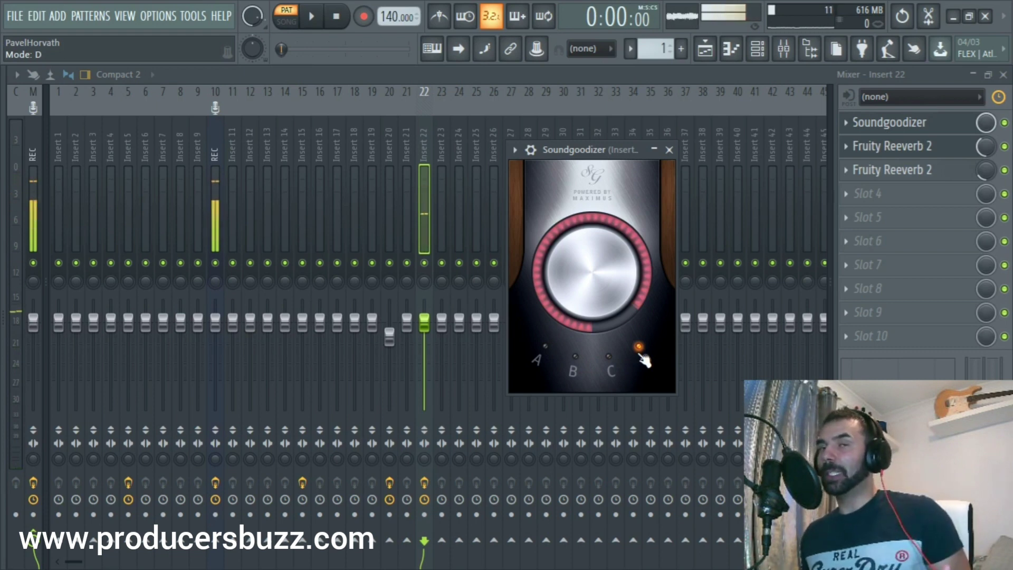
click(544, 350)
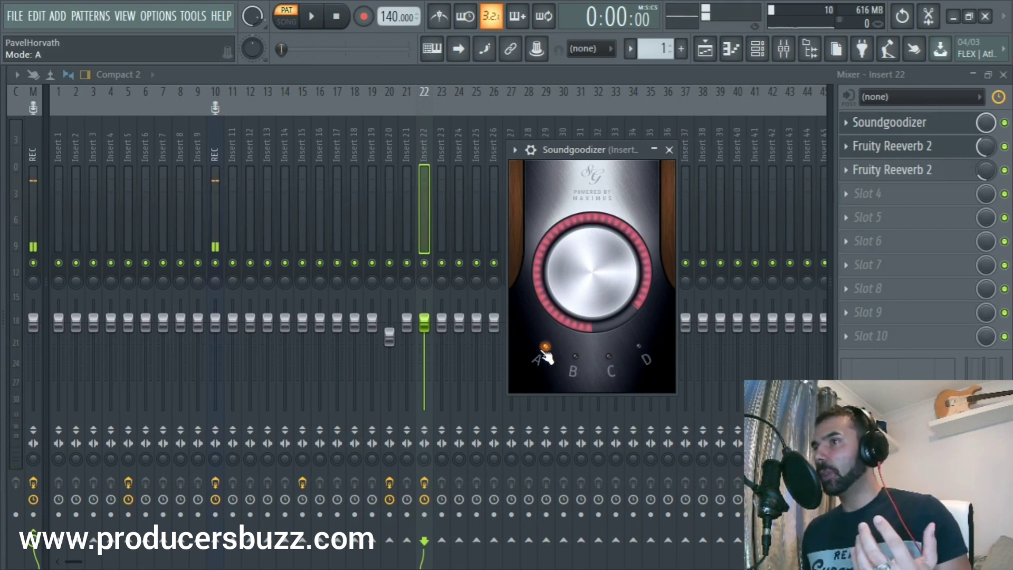